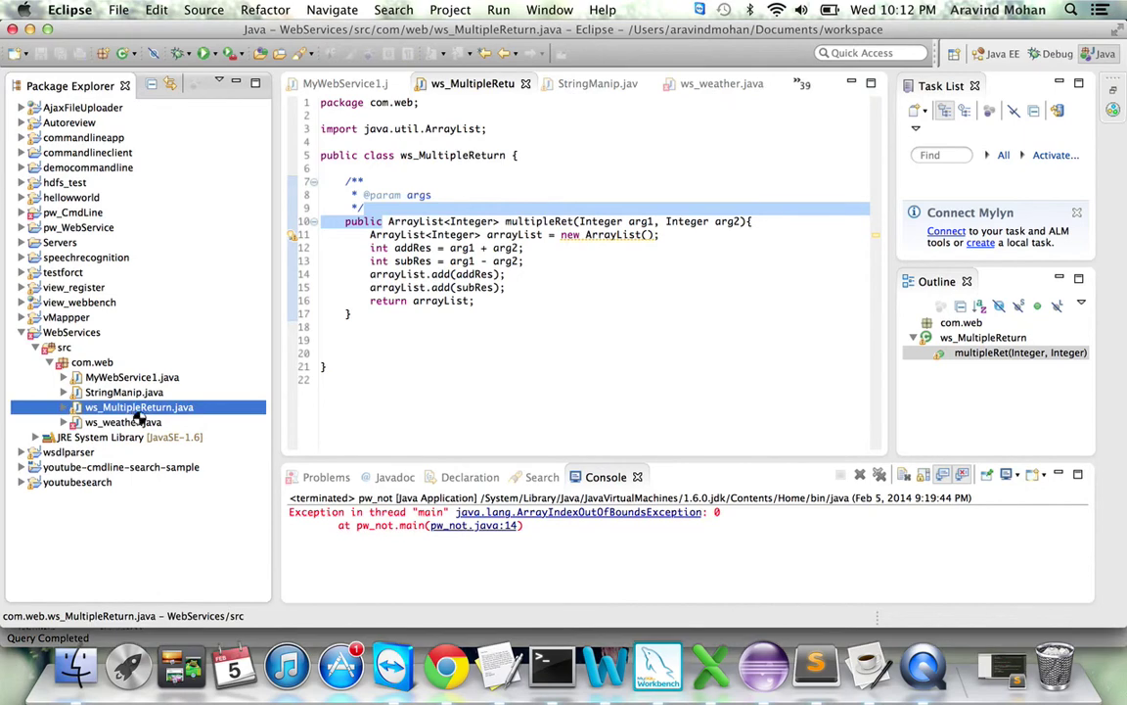
Step: Examine the multipleRet method in ws_MultipleReturn.java: its signature, the addRes and subRes calculations, and the return statement
left_click(437, 193)
left_click(440, 195)
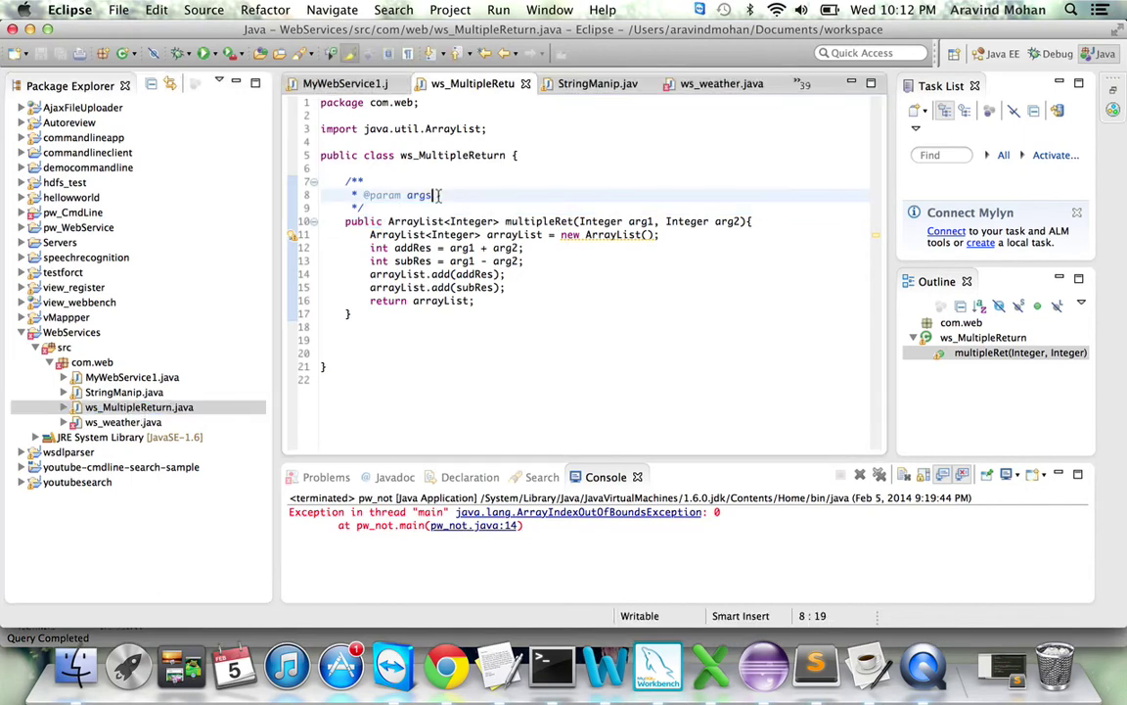
double_click(548, 221)
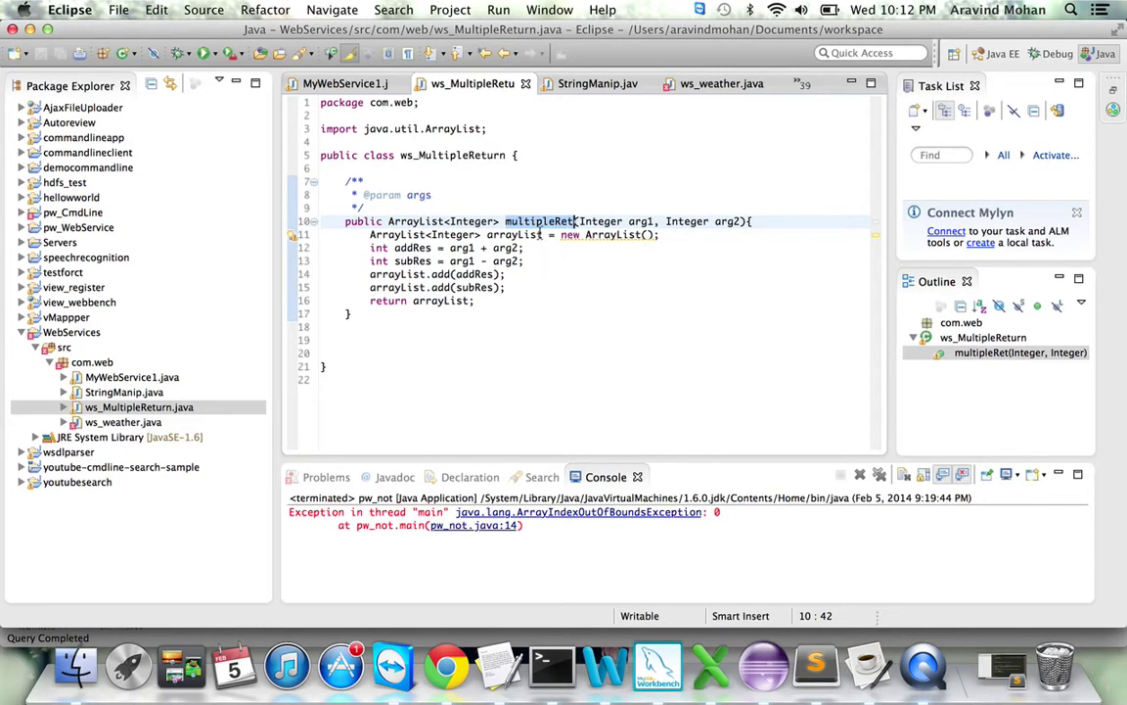
mouse_move(688, 238)
left_click(371, 247)
double_click(371, 247)
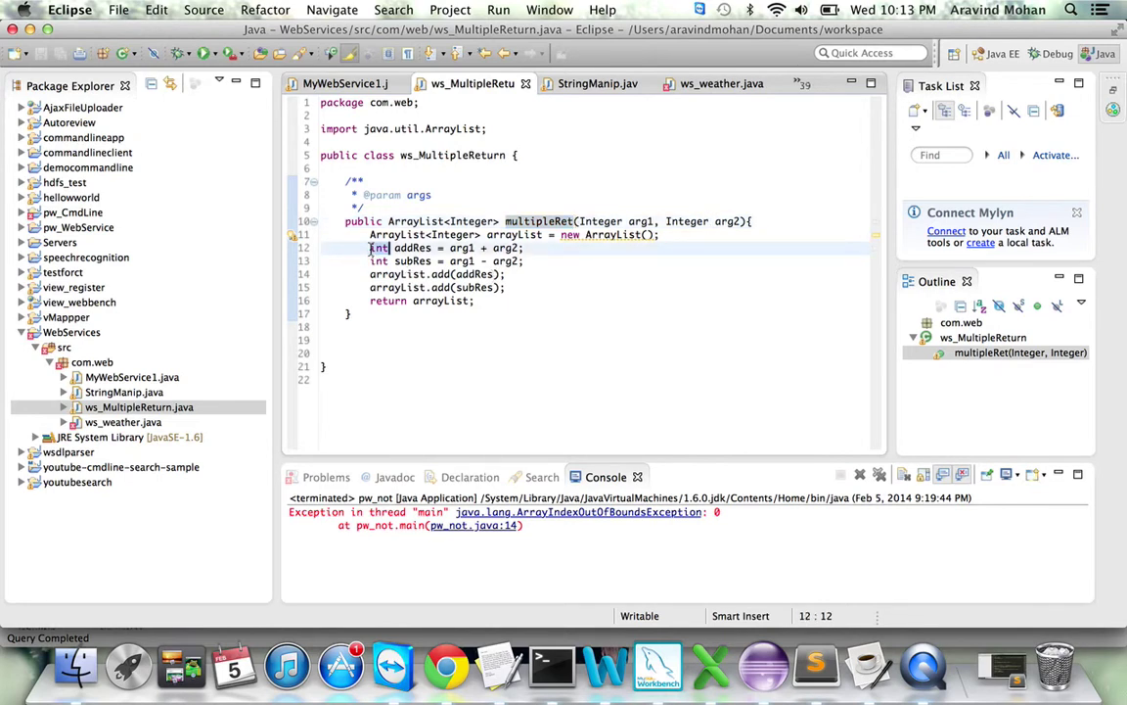
left_click(400, 261)
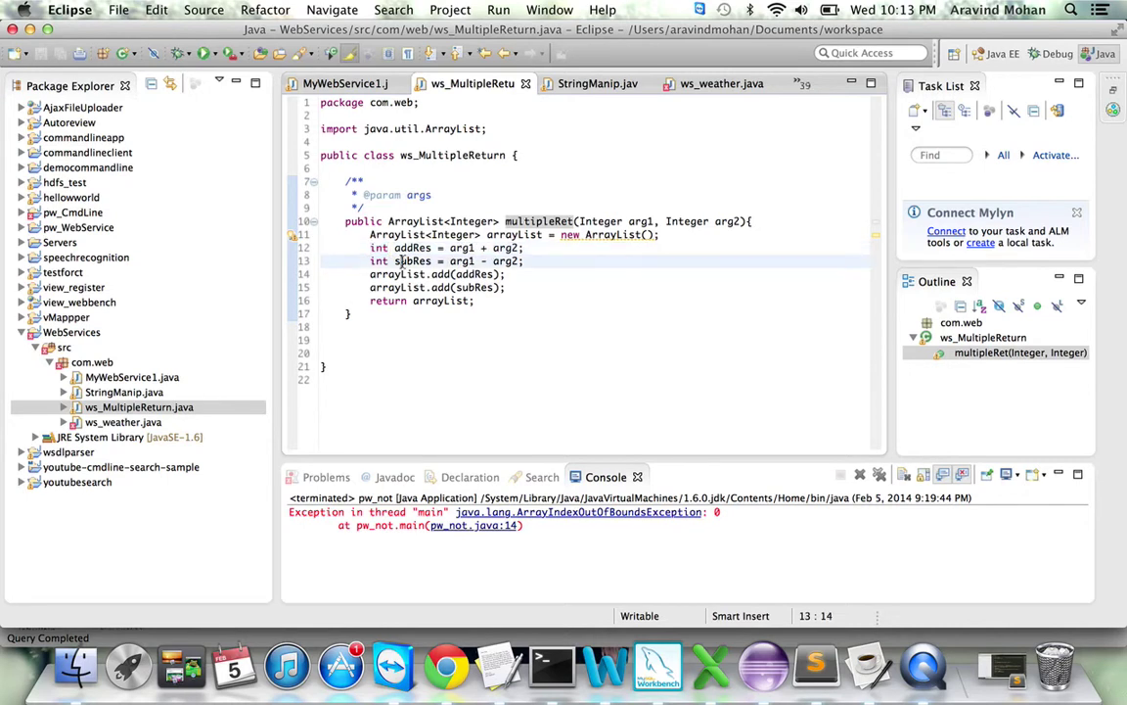
triple_click(401, 260)
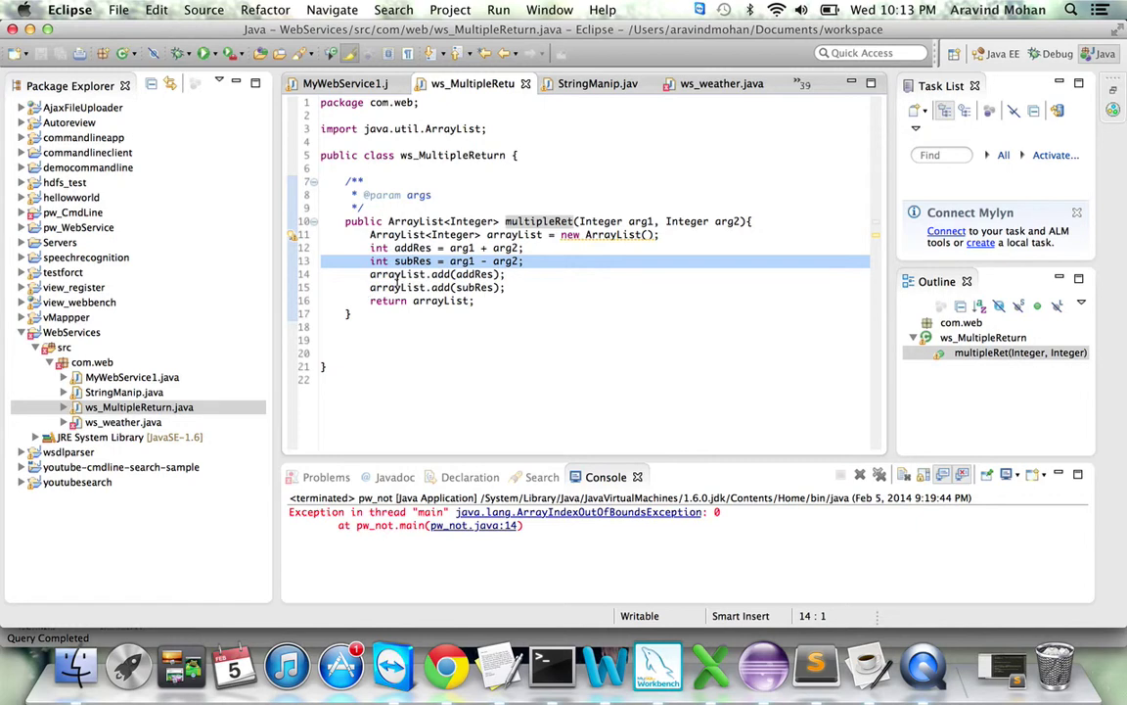
left_click(417, 247)
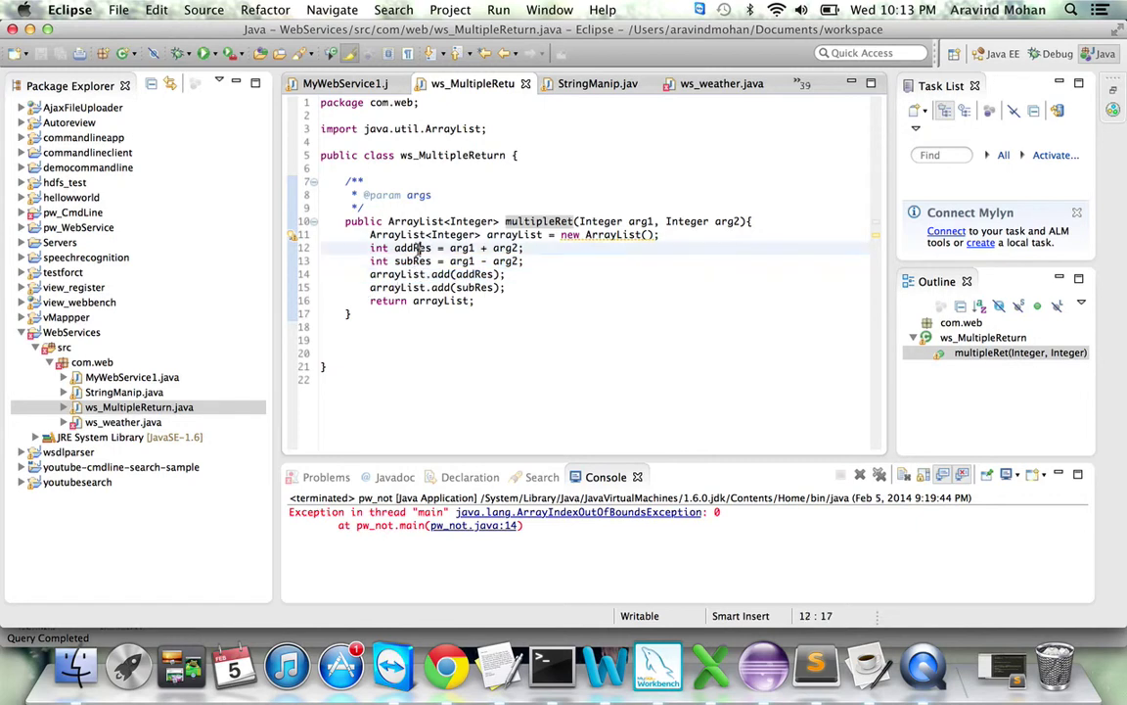
left_click(429, 247)
left_click(427, 260)
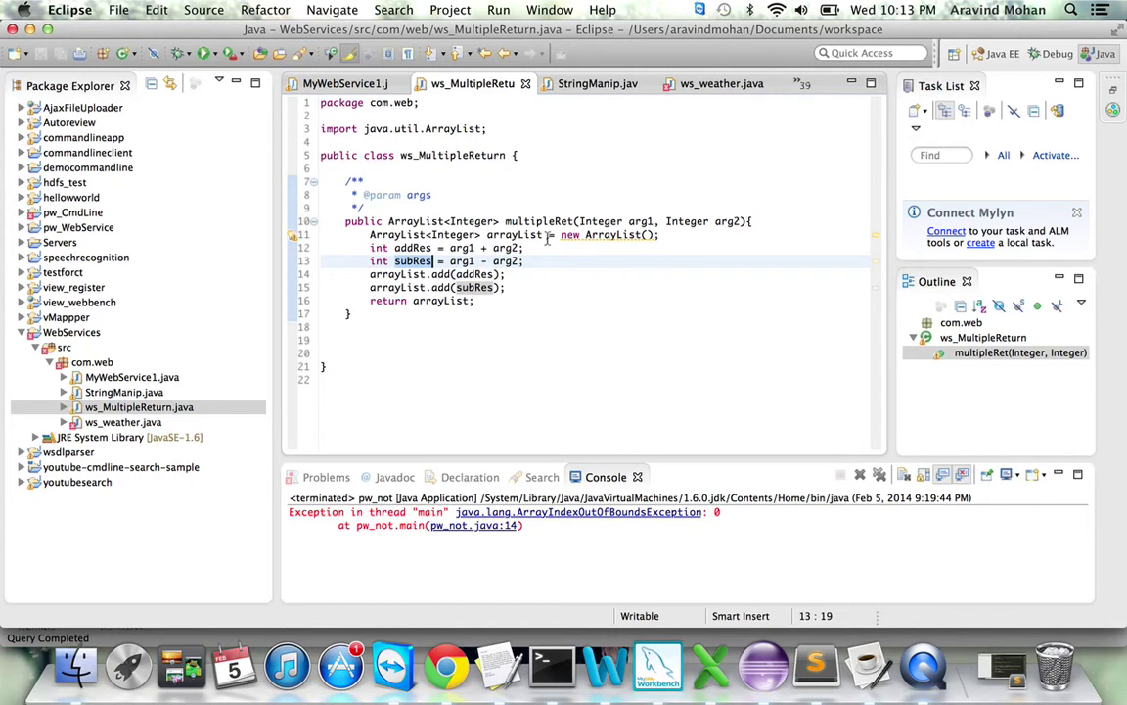
left_click(578, 221)
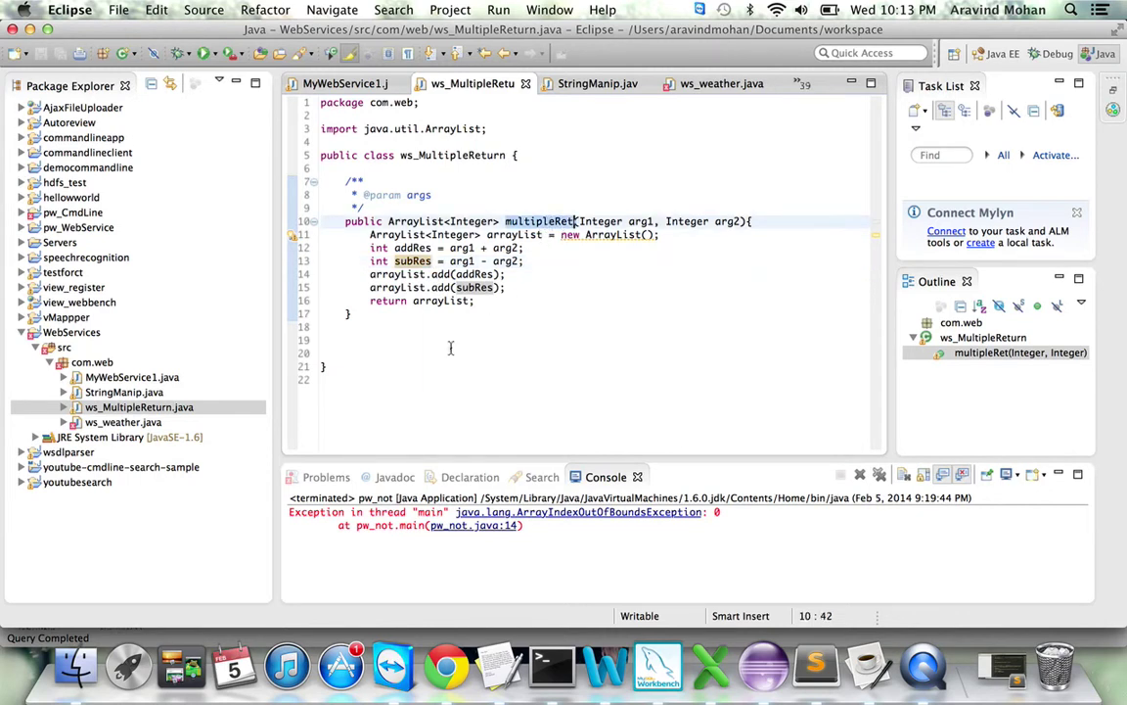
triple_click(442, 302)
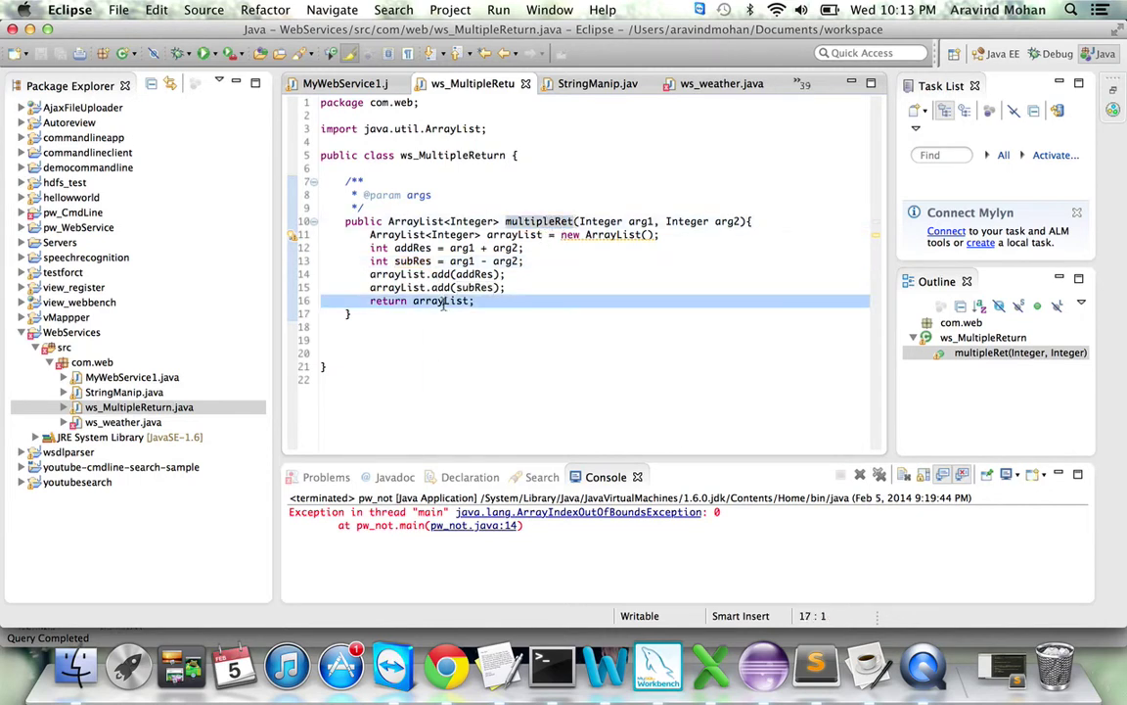
Step: Review how multipleRet calculates addRes from its arguments and adds subRes to arrayList
left_click(420, 326)
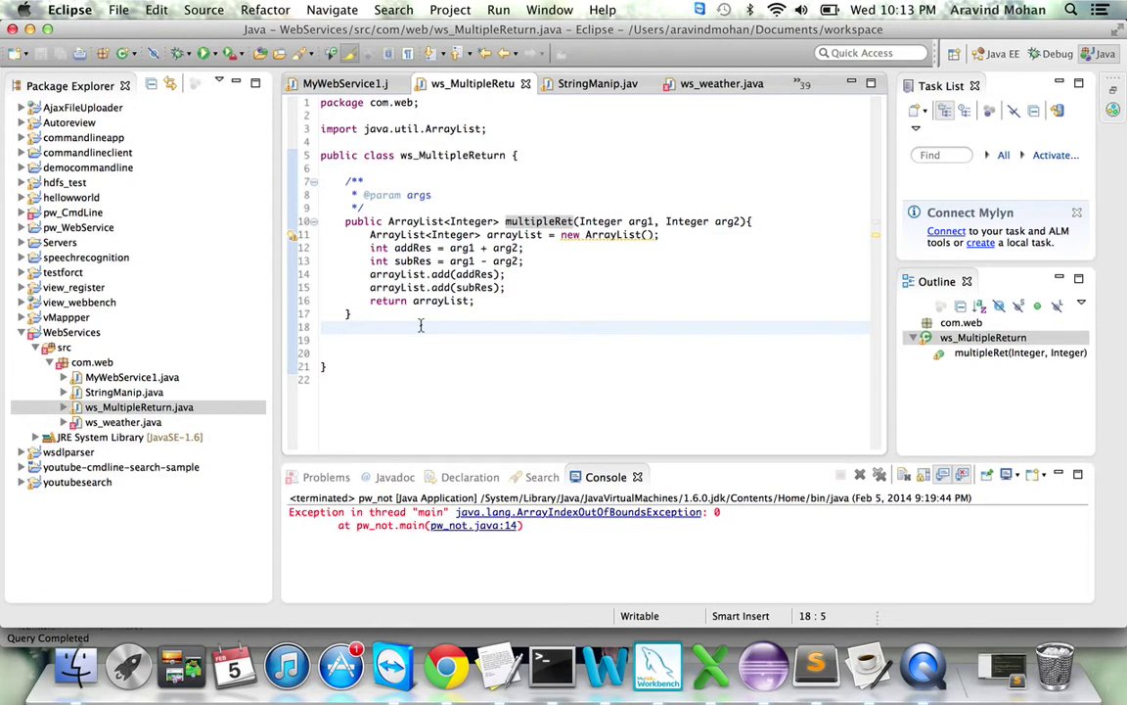
left_click(541, 221)
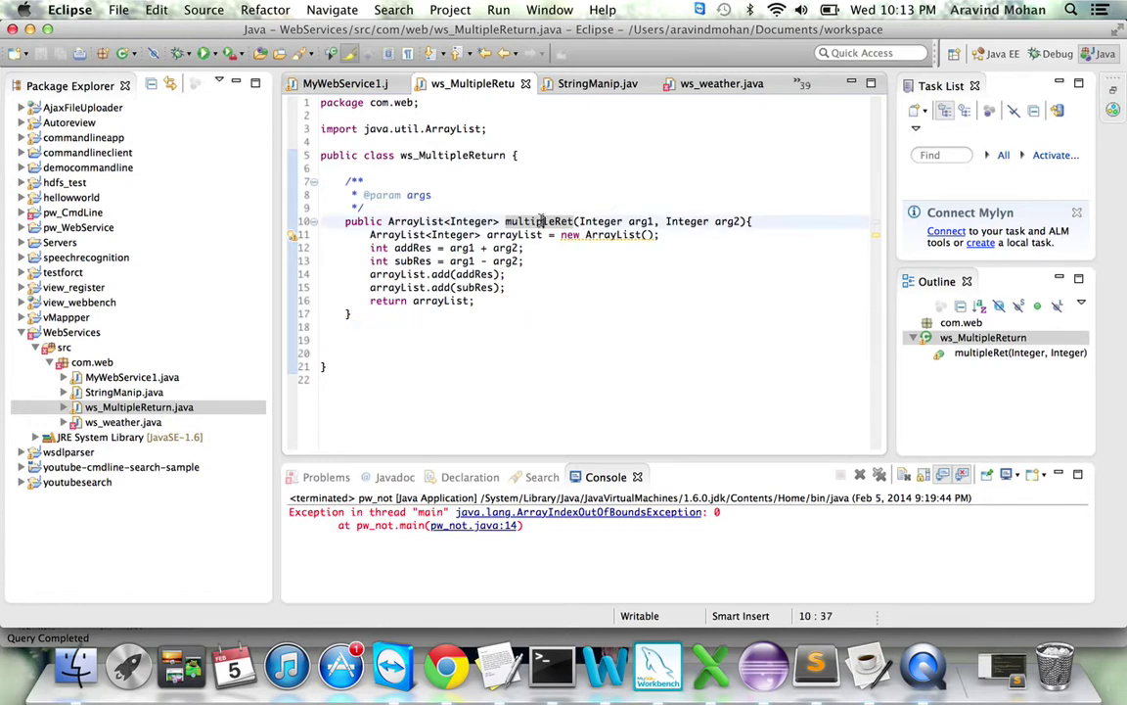
left_click(581, 164)
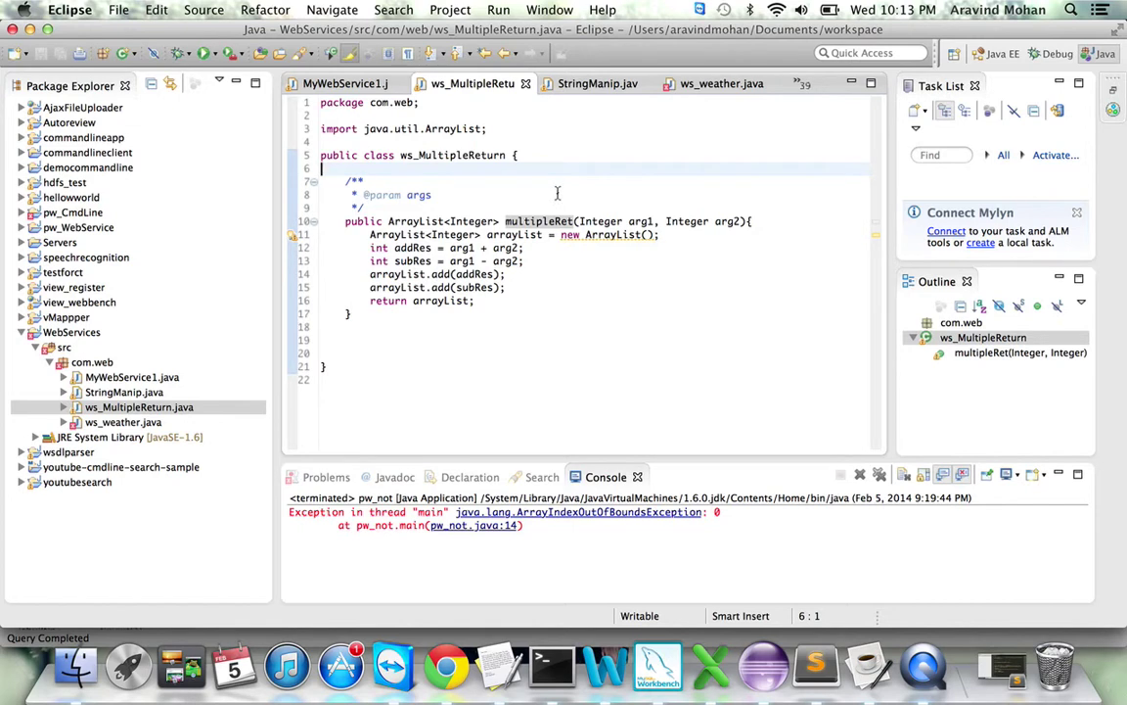
left_click(538, 221)
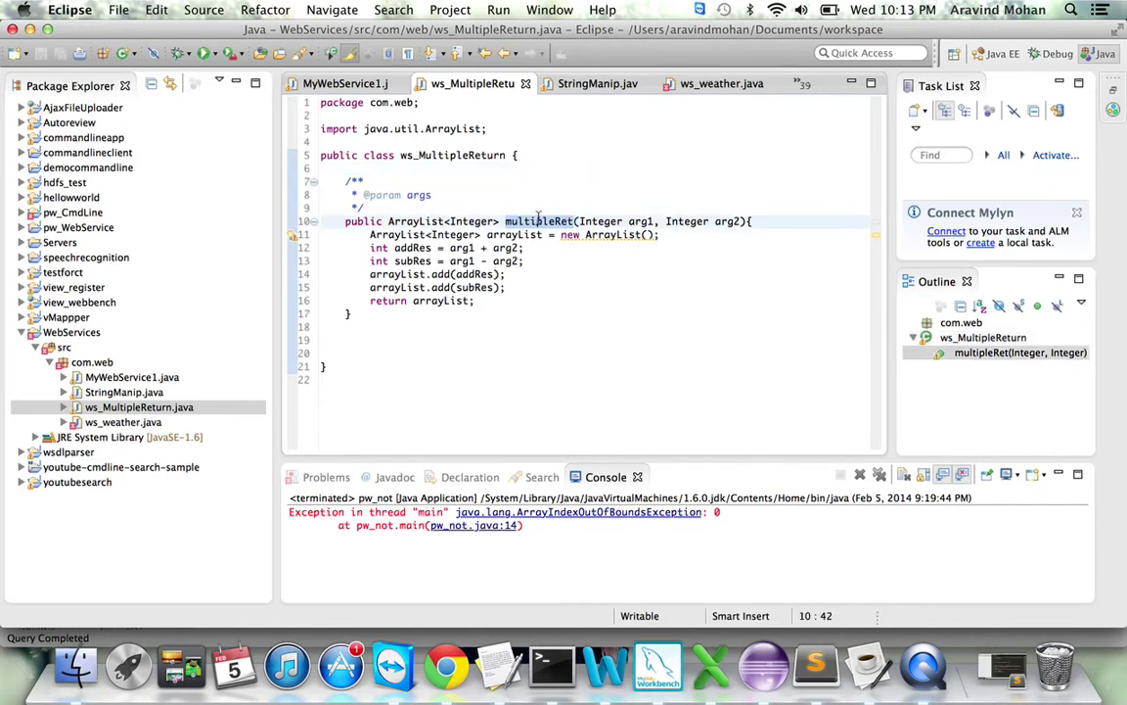
triple_click(460, 250)
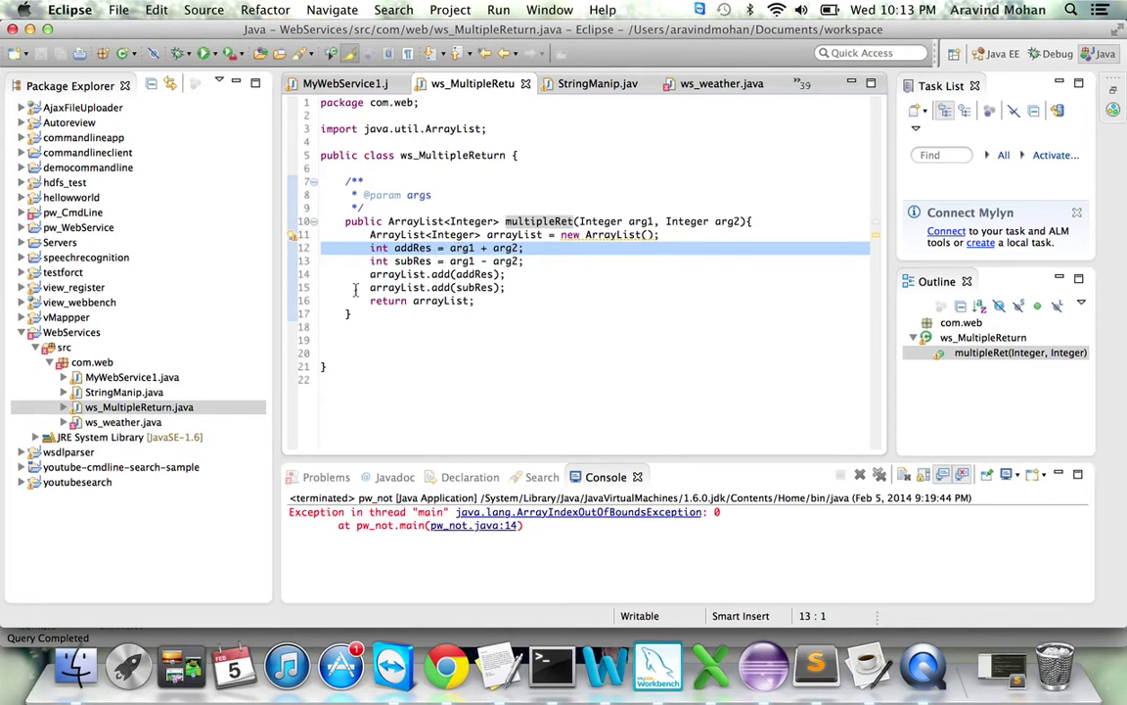
mouse_move(402, 290)
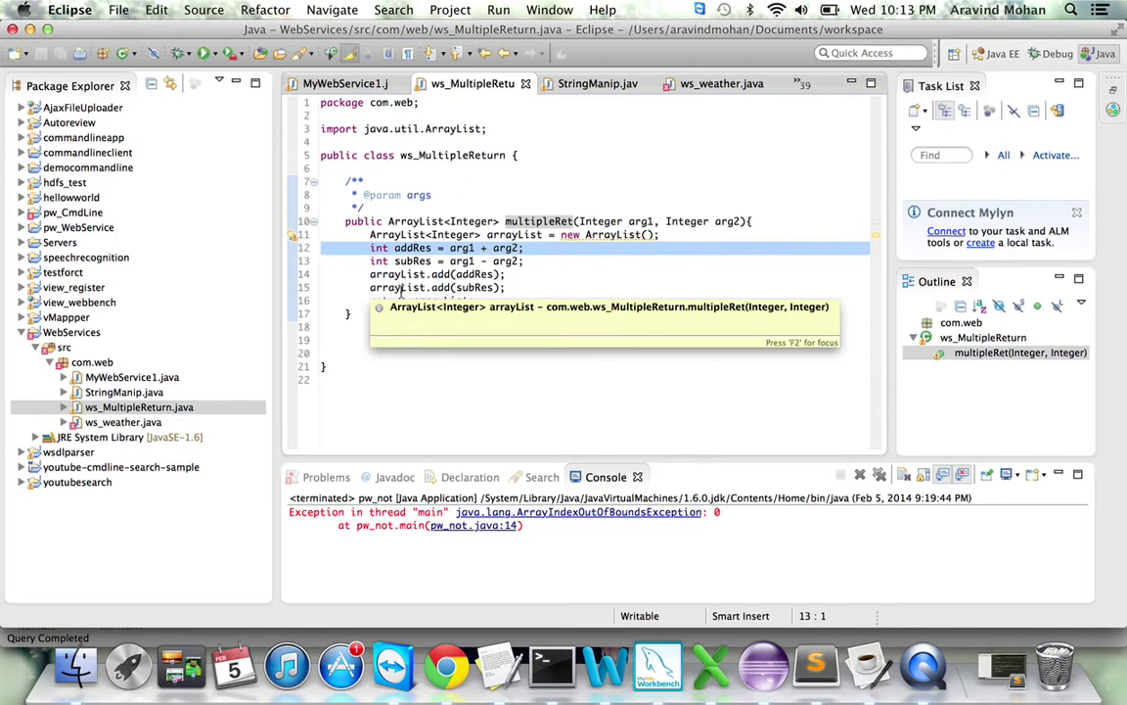
triple_click(401, 288)
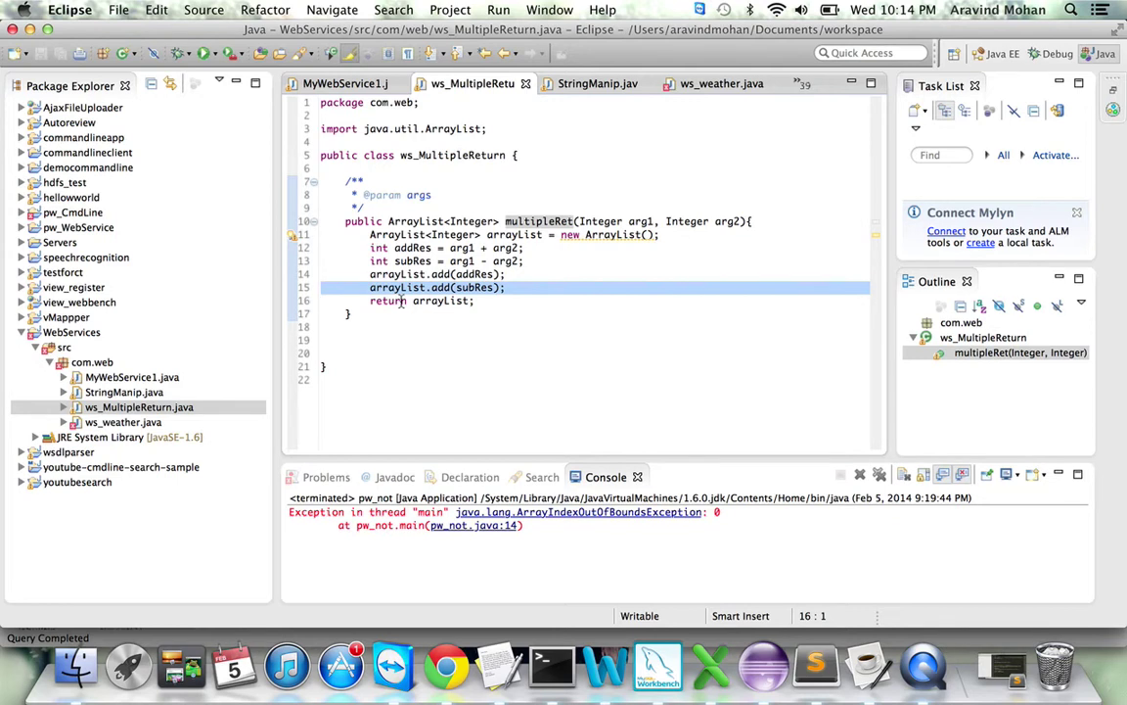
Step: Switch to Chrome and open the WSDL of the ws_MultipleReturn service from the Axis2 services list
left_click(447, 667)
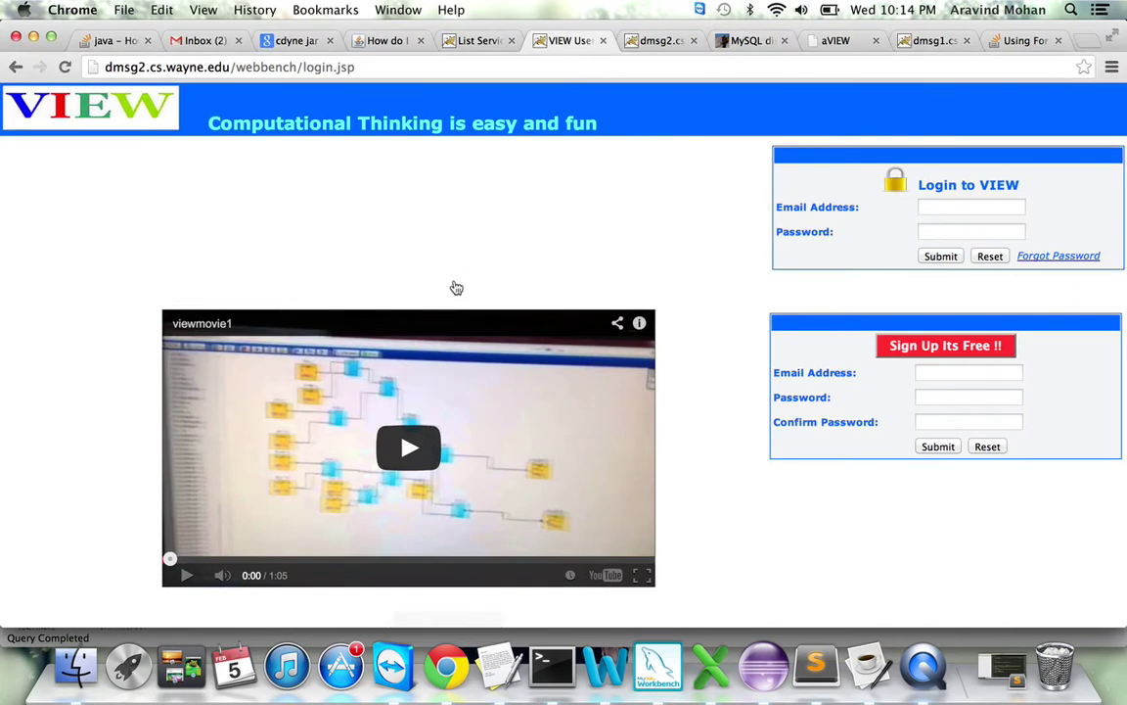
left_click(453, 43)
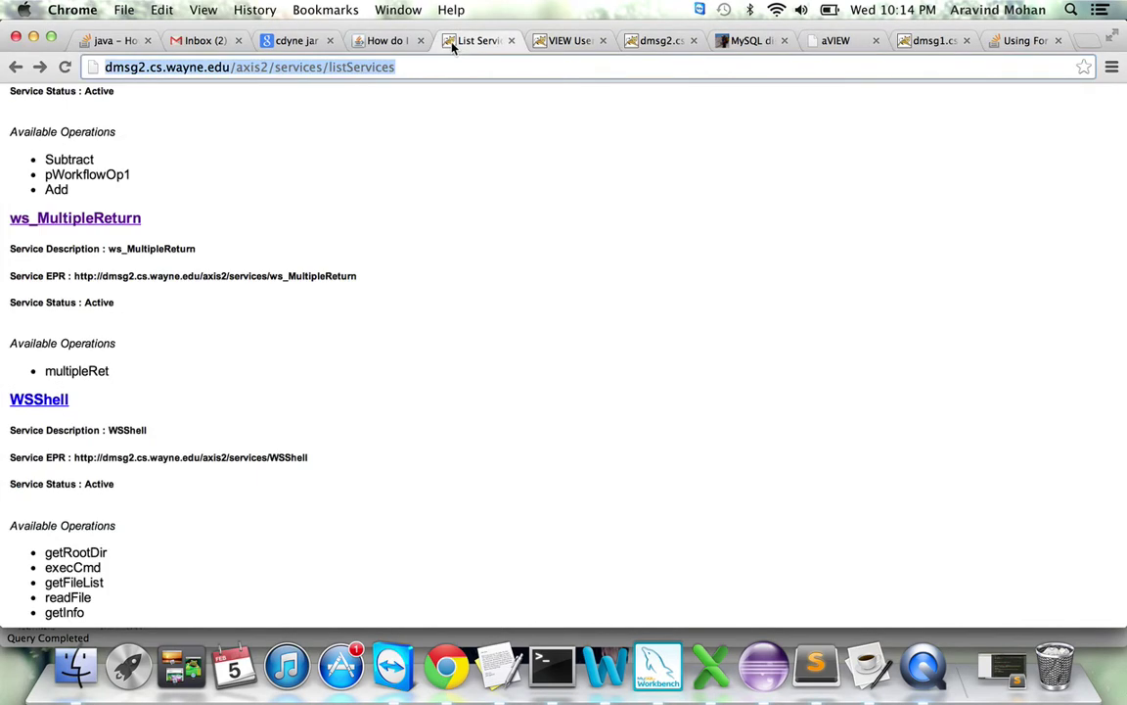
left_click(312, 190)
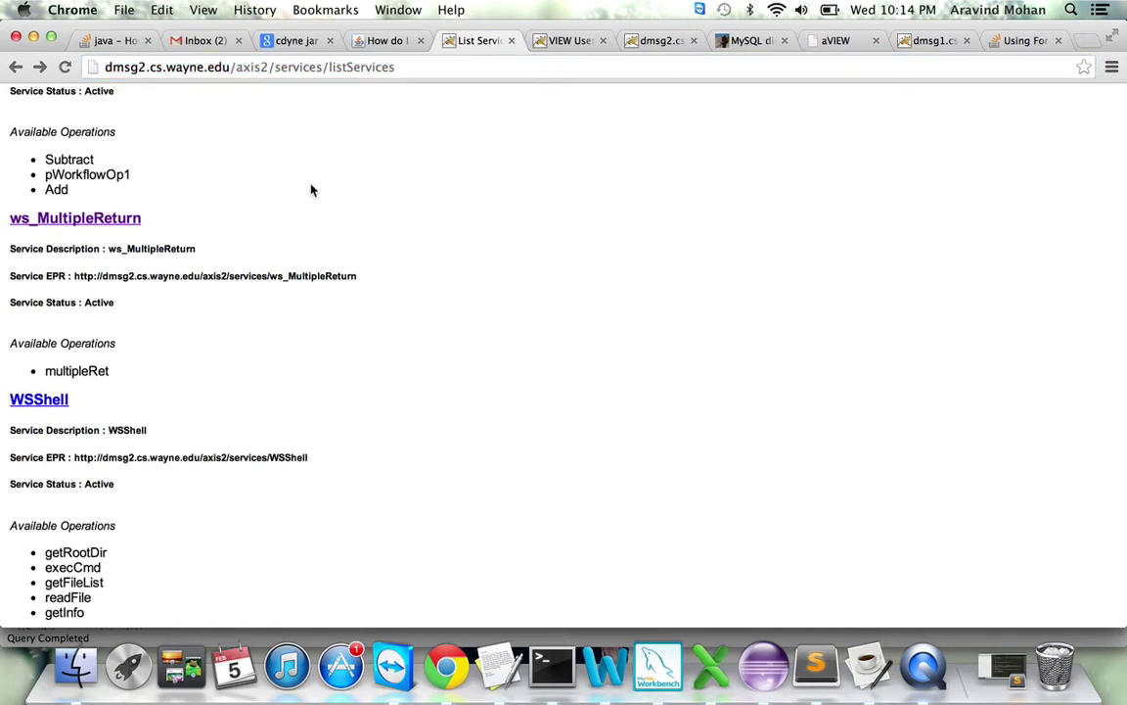
left_click(97, 226)
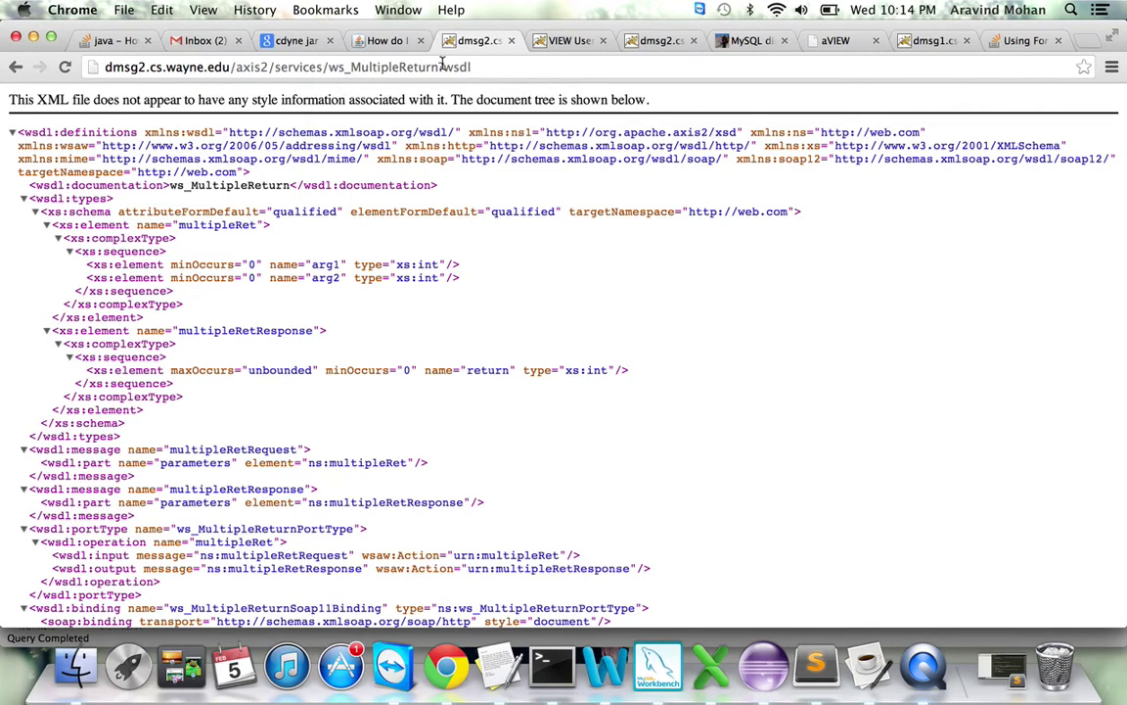
Step: Examine the ws_MultipleReturn WSDL and copy its full web address
double_click(401, 66)
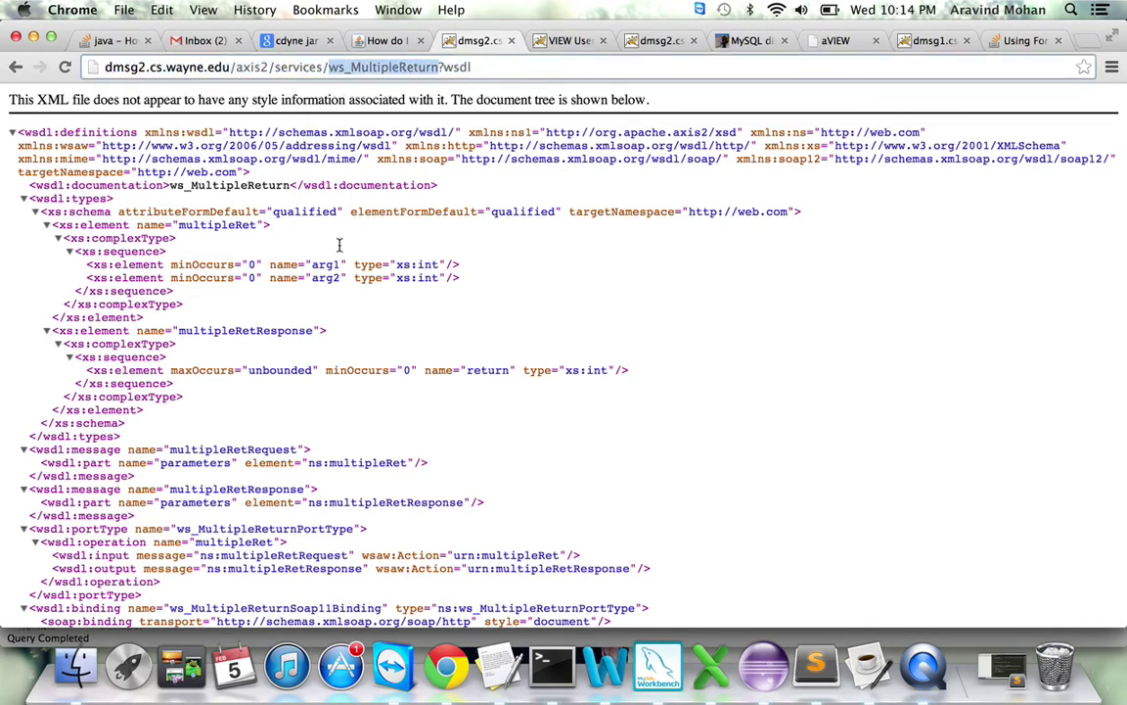
double_click(485, 67)
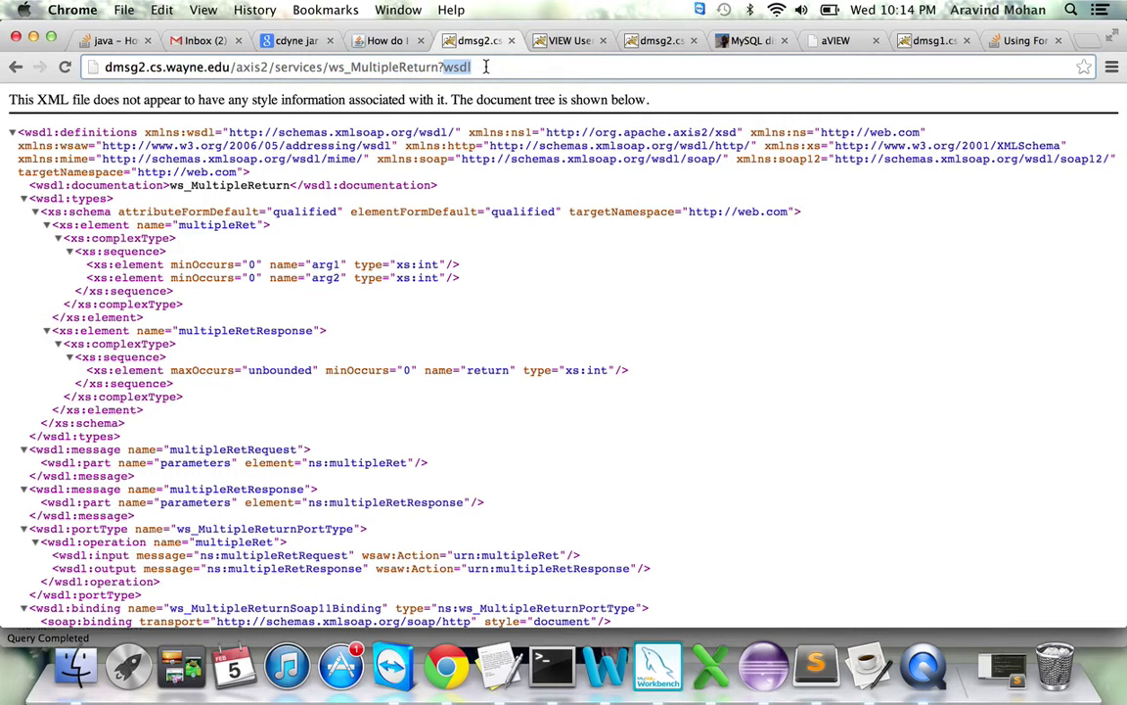
triple_click(485, 66)
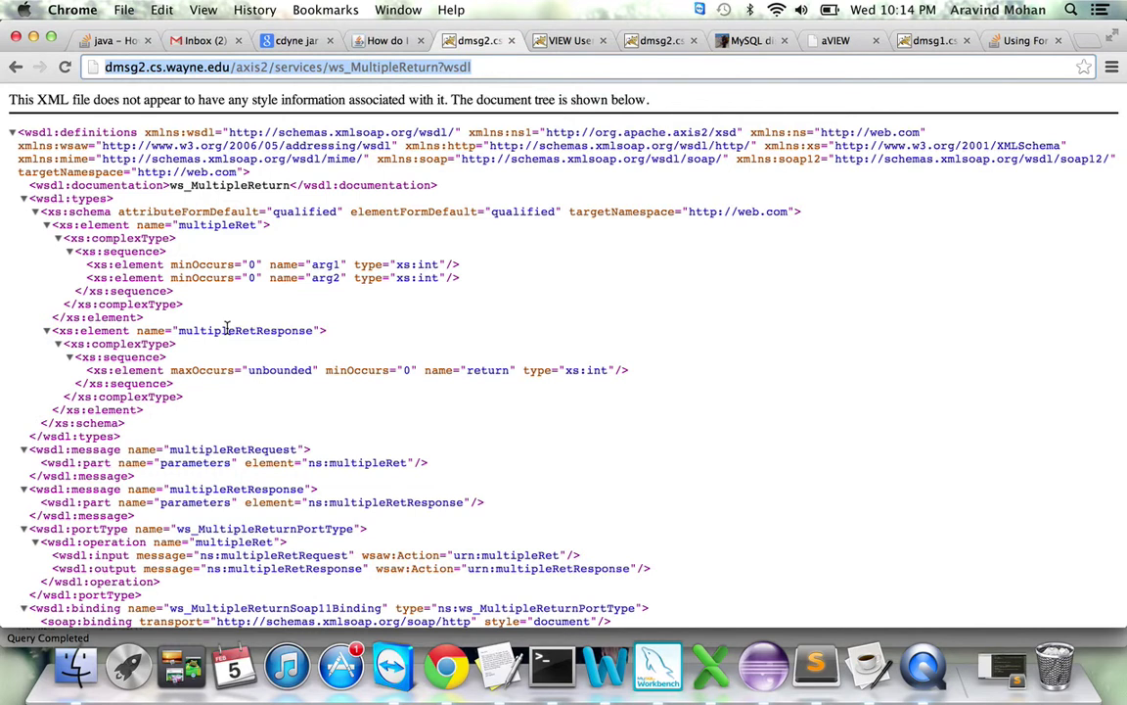
scroll(226, 330, "down", 2)
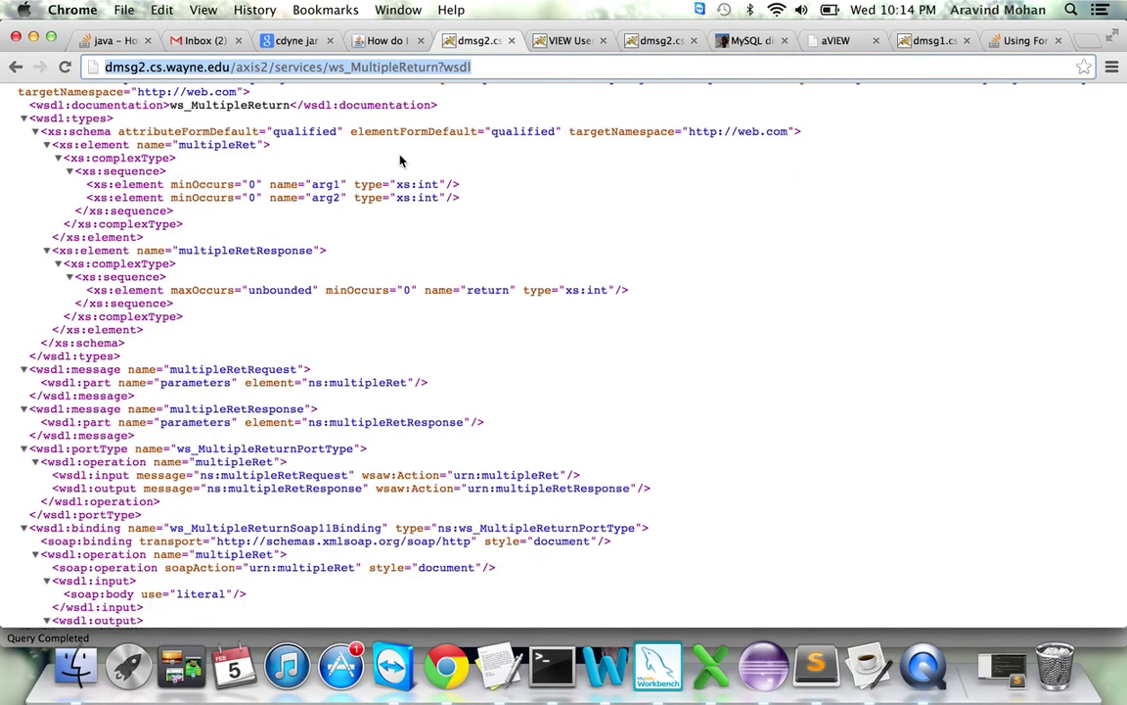
triple_click(487, 66)
key("super+c")
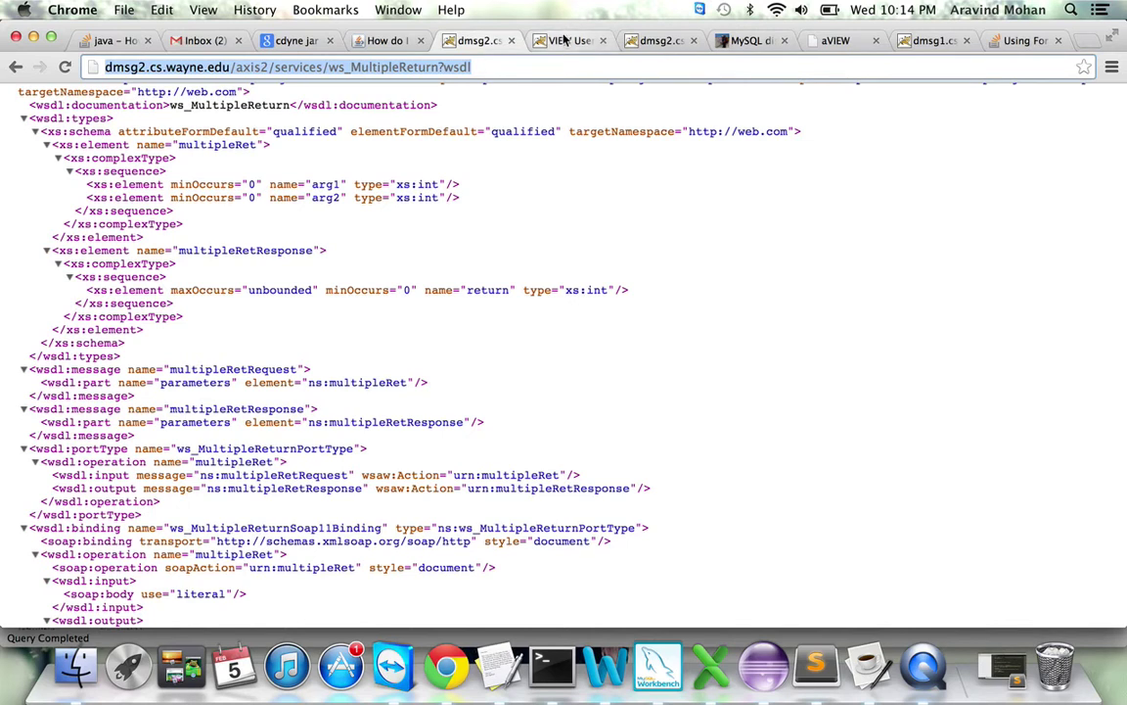
Step: Load dataview.org in the browser tab that holds the VIEW login page
left_click(564, 40)
left_click(442, 66)
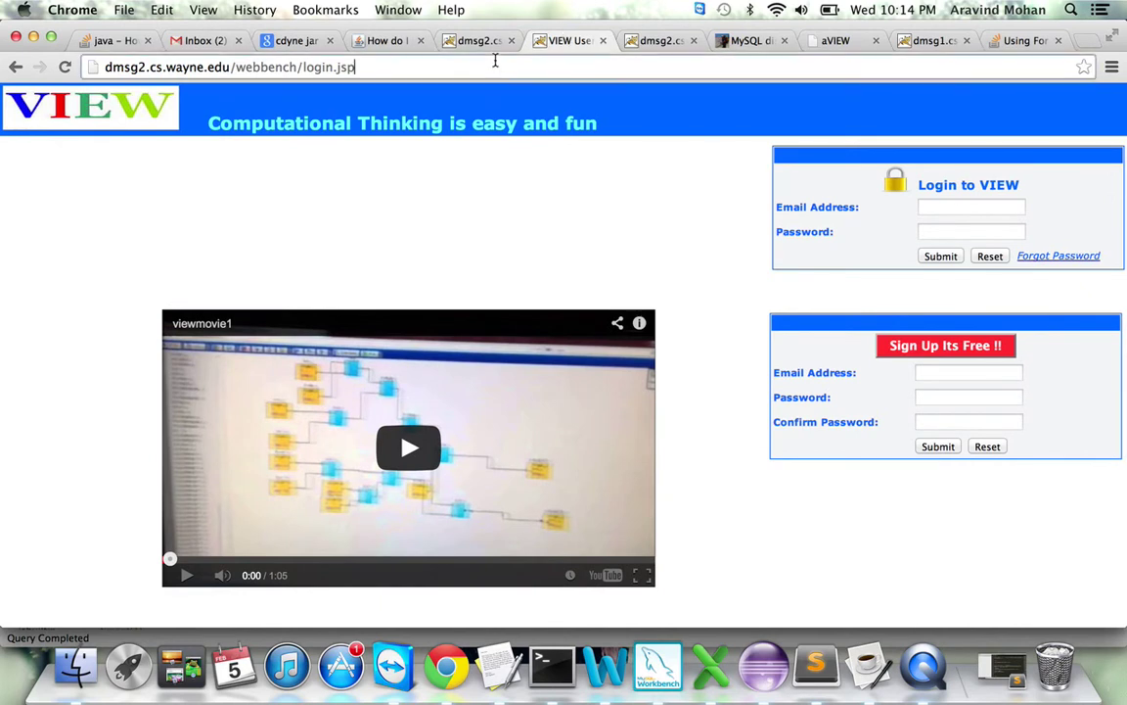
type("dataview.org")
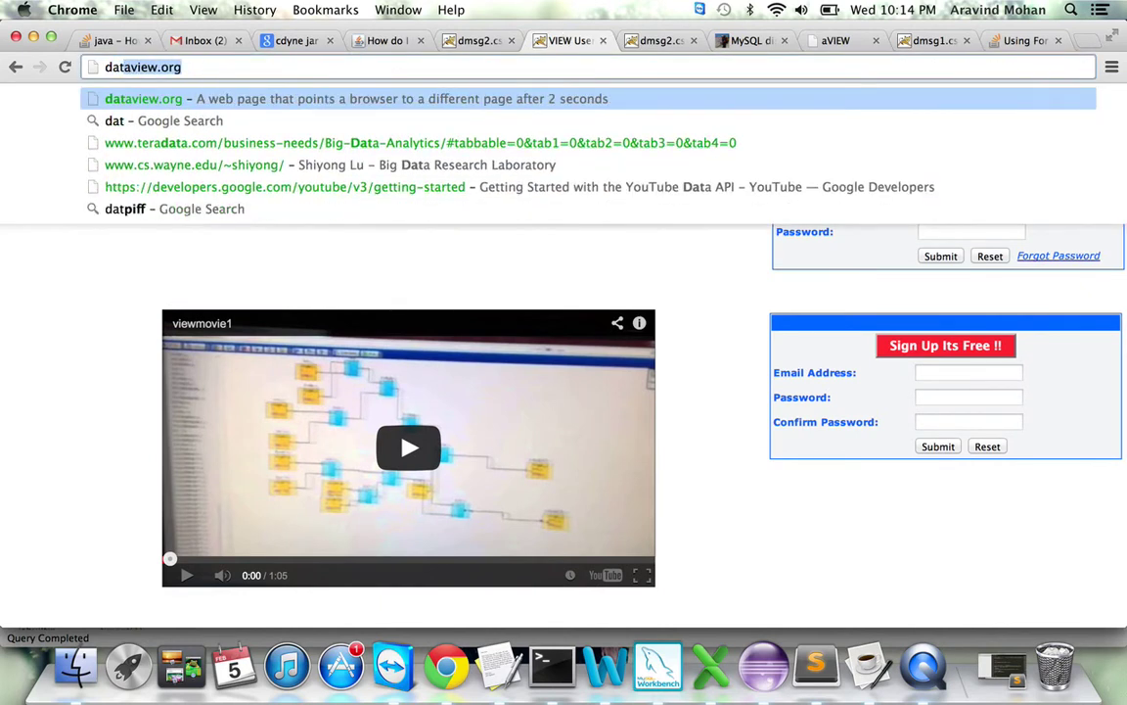
key("Return")
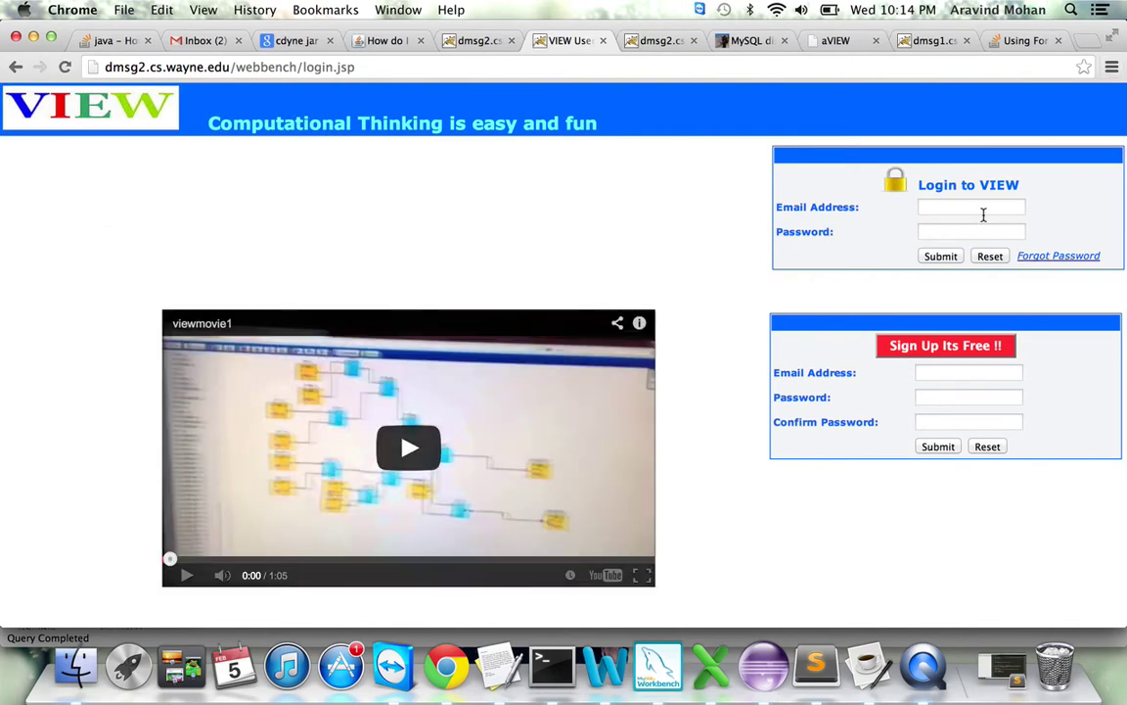
Step: Log in to VIEW with the account's e-mail address and password
left_click(983, 209)
left_click(978, 227)
left_click(951, 233)
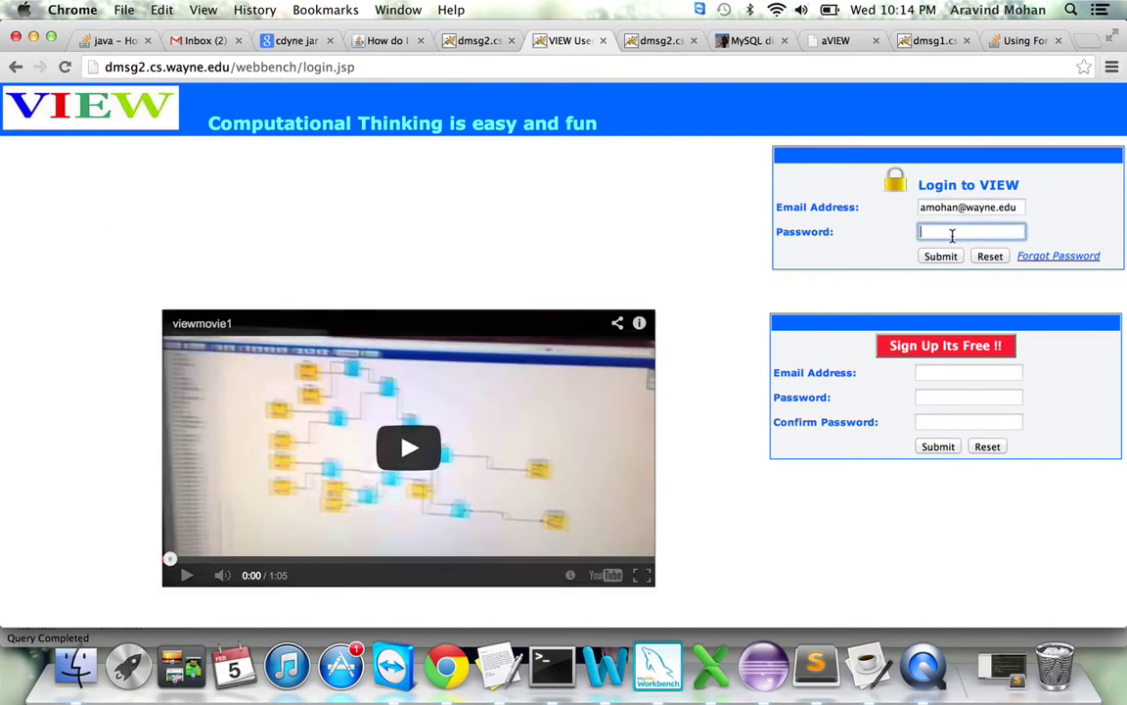
type("******")
key("Return")
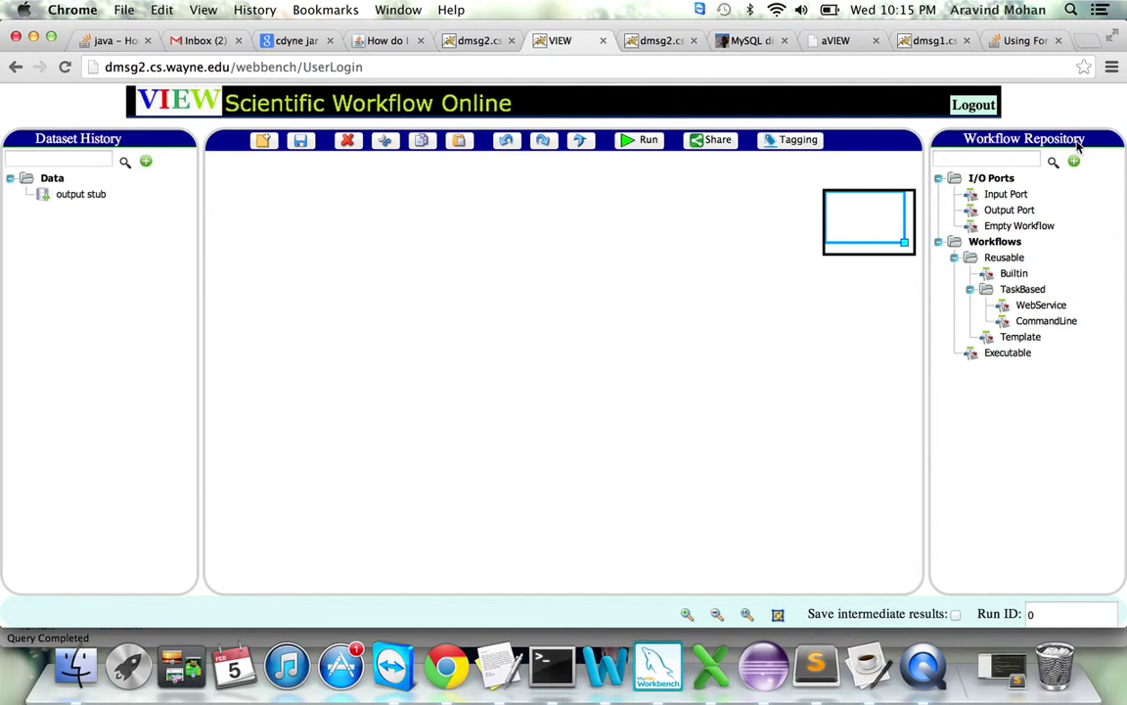
Step: Expand the task-based workflows in the repository and create a new primitive workflow registration of type Web Service
left_click(969, 274)
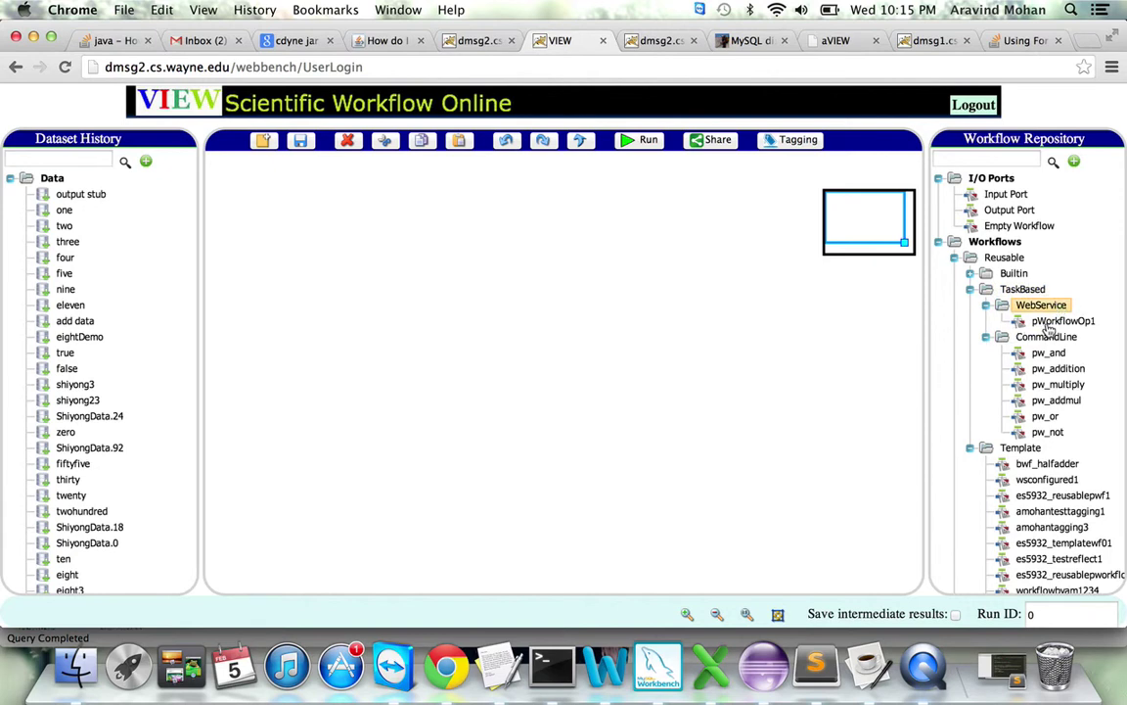
left_click(1074, 167)
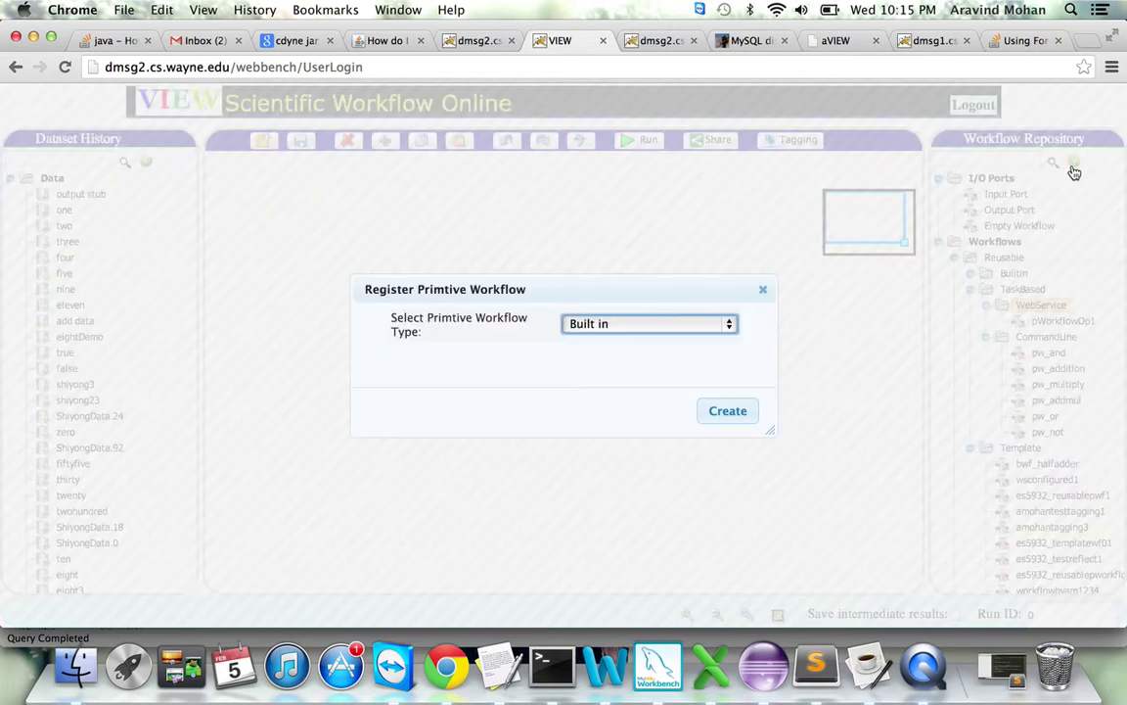
left_click(608, 326)
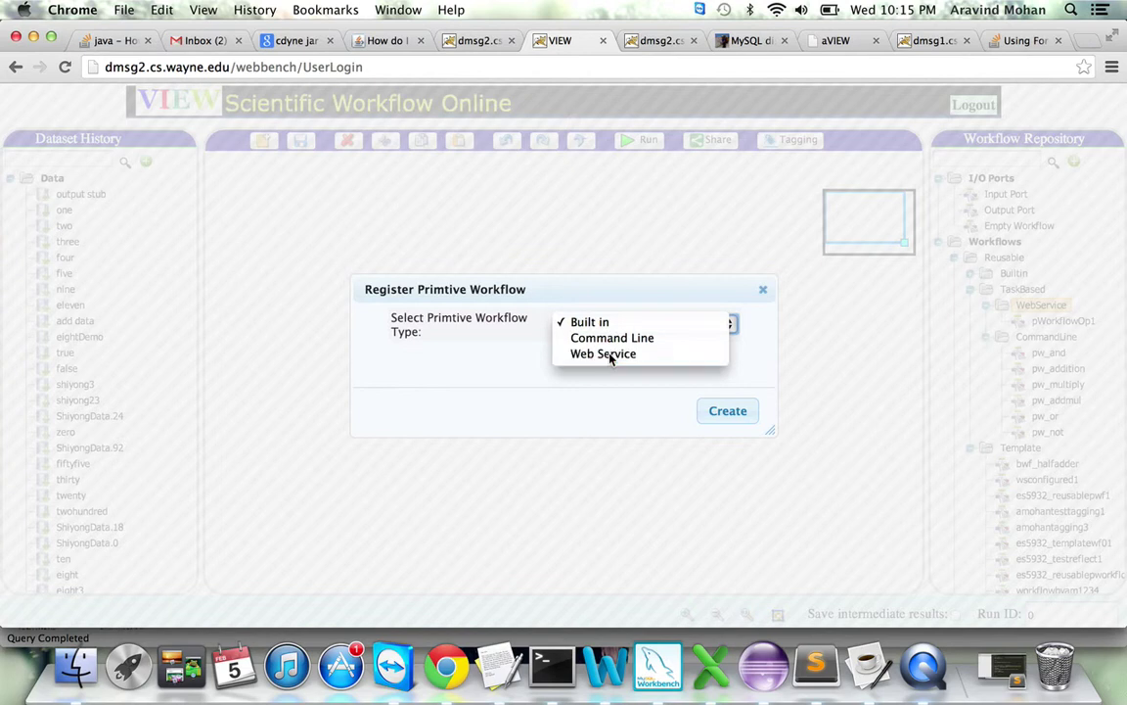
left_click(610, 358)
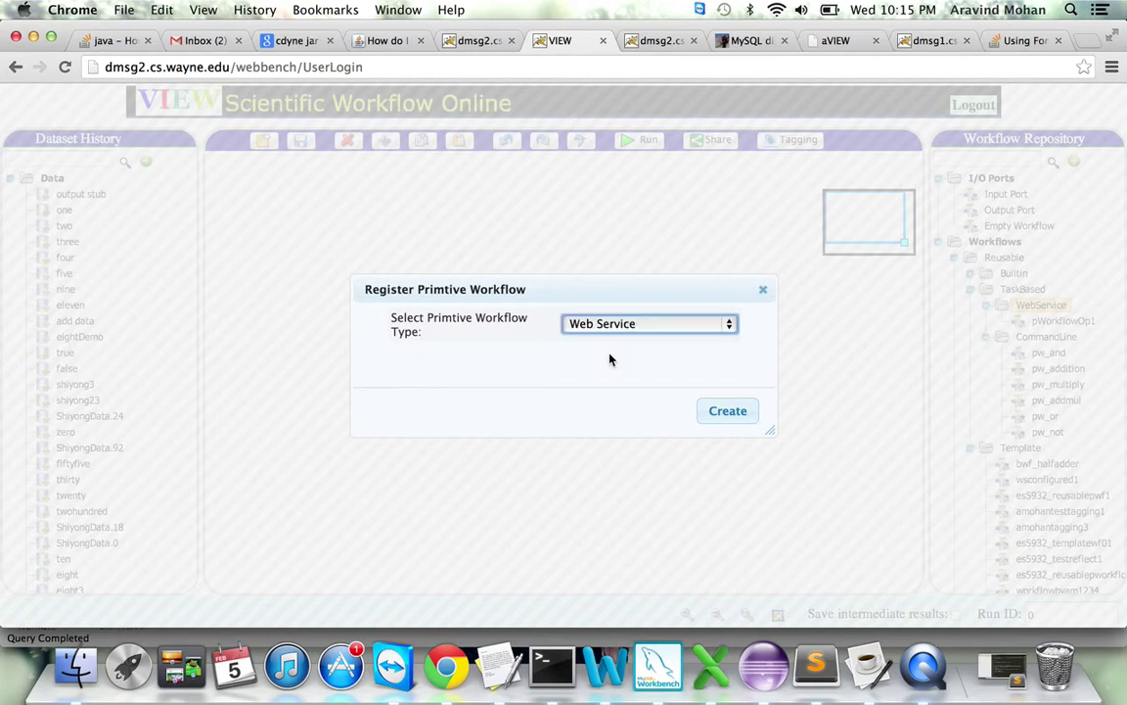
left_click(724, 413)
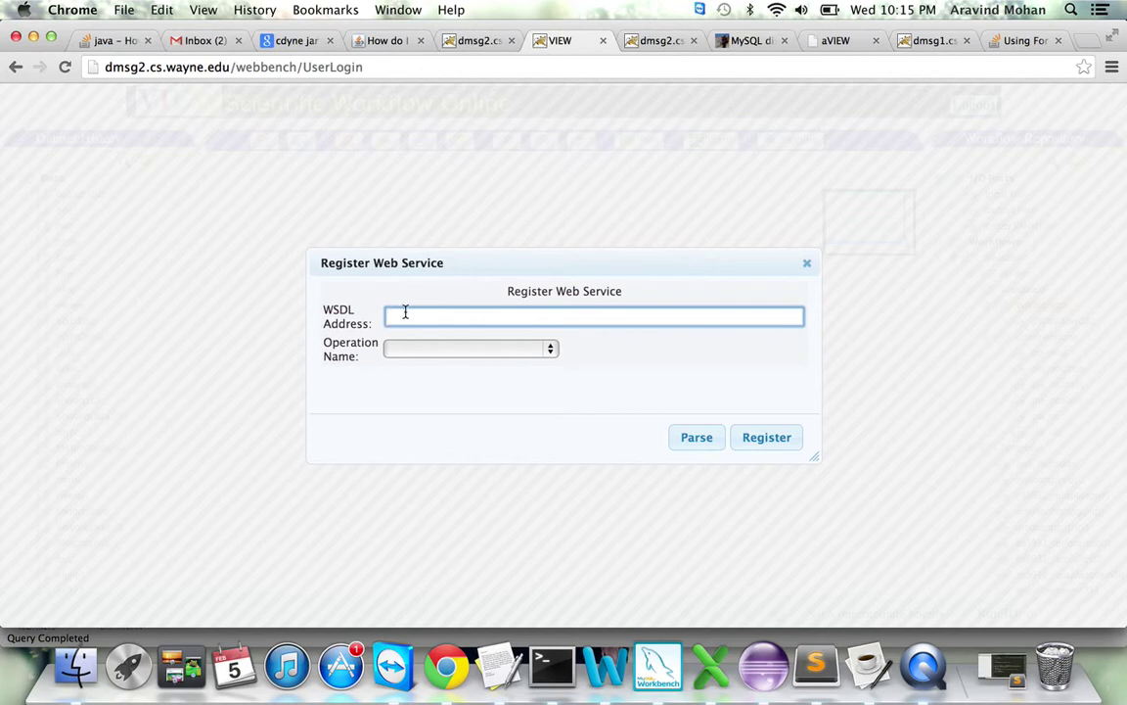
type("<AddNos xmlns=\"http://web.com\">  <x>2</x>  <y>3</y> </AddNos>")
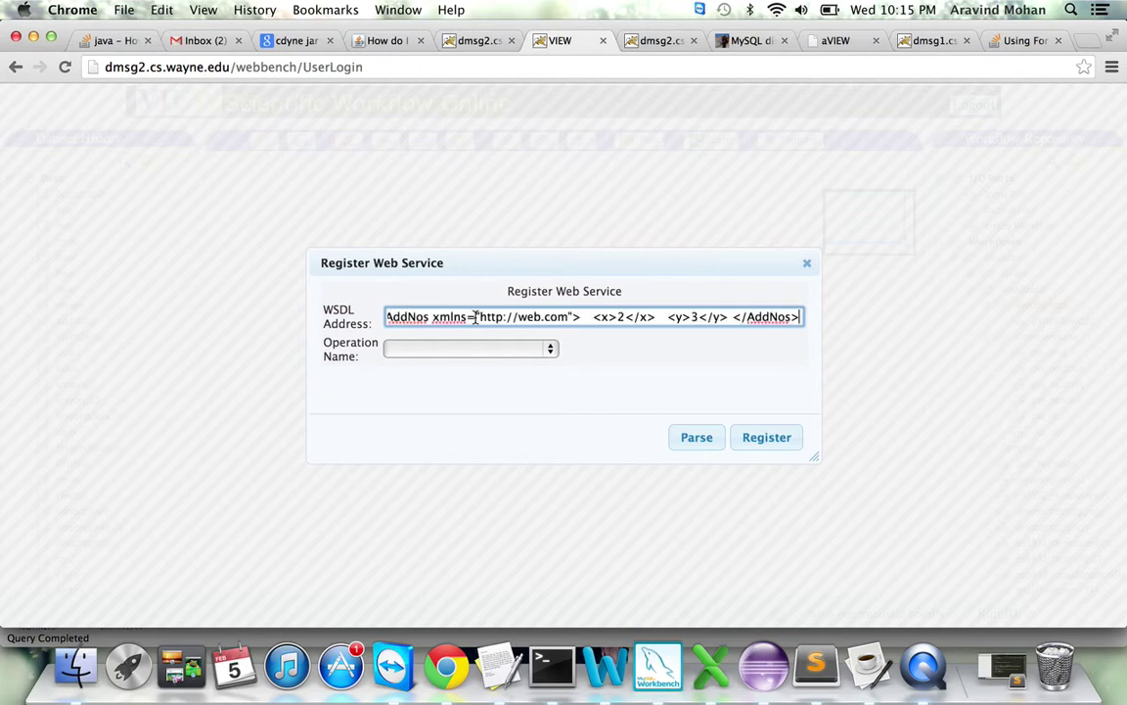
key("super+a")
key("BackSpace")
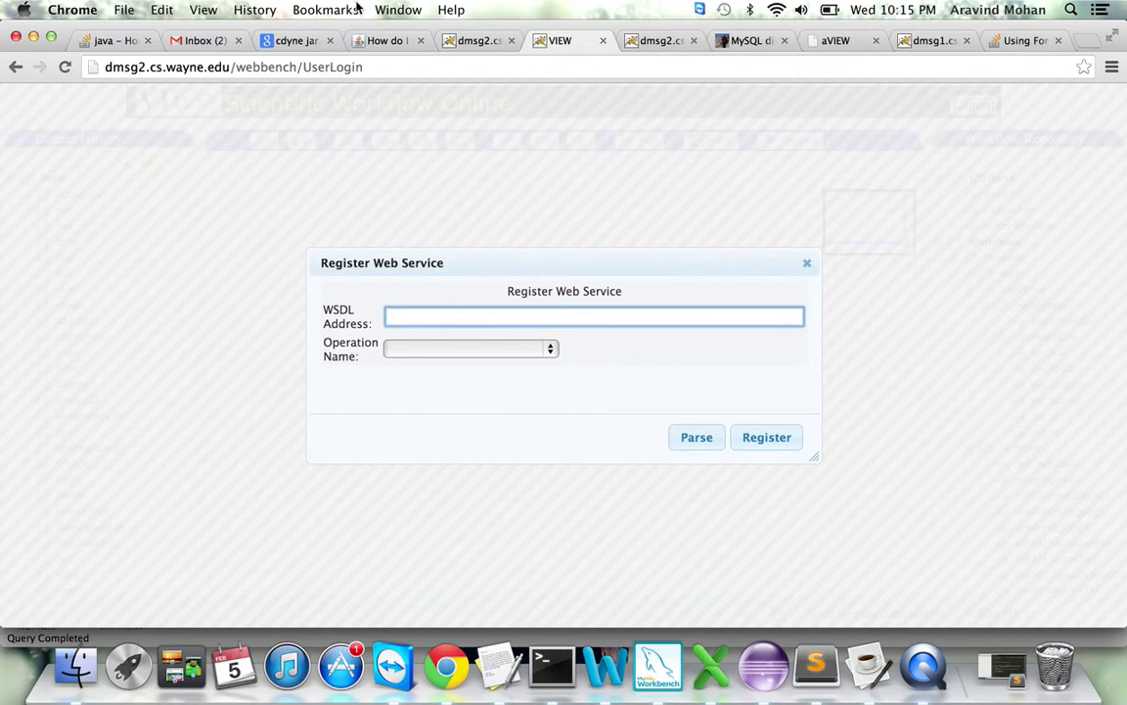
Step: Copy the ws_MultipleReturn WSDL address from its browser tab, enter it as the web service's WSDL address and parse it
left_click(479, 40)
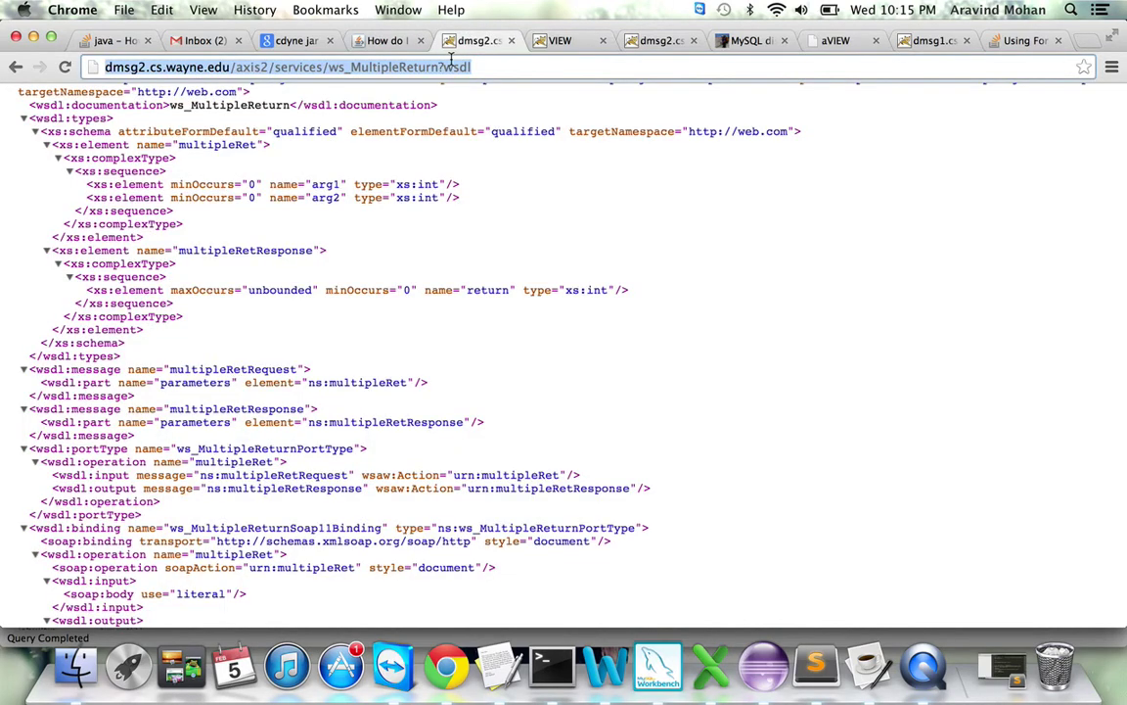
left_click(557, 40)
key("super+v")
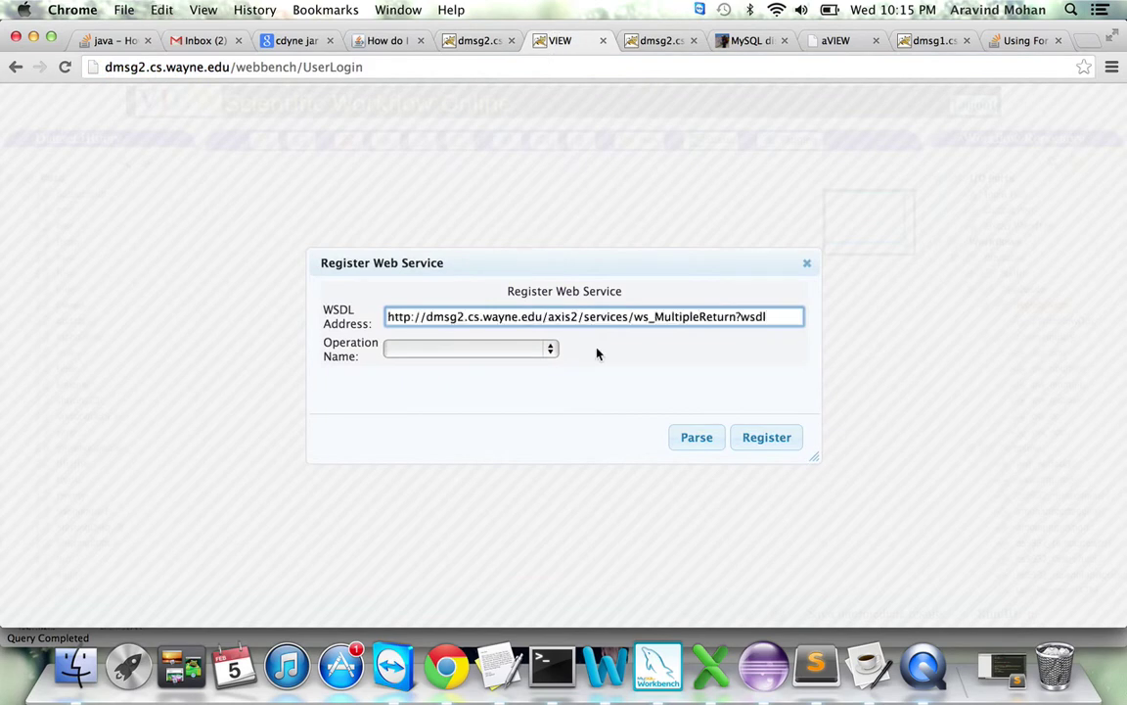
left_click(696, 437)
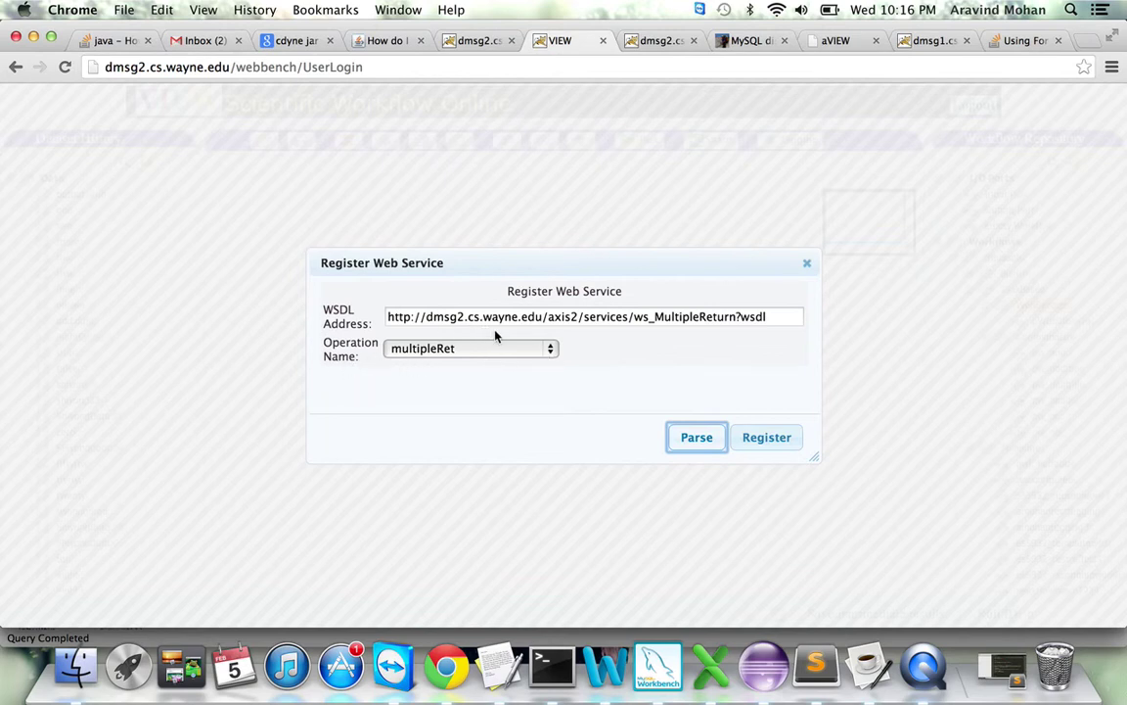
Step: Register the web service with the multipleRet operation and close the primitive workflow registration
left_click(553, 352)
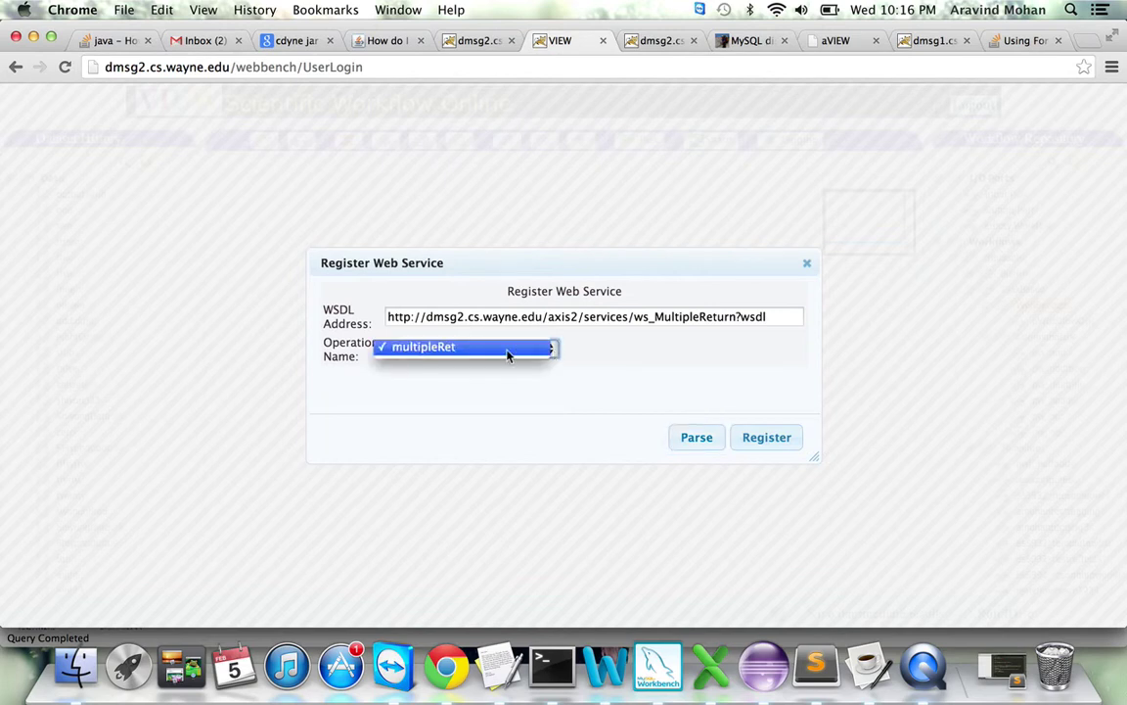
left_click(508, 350)
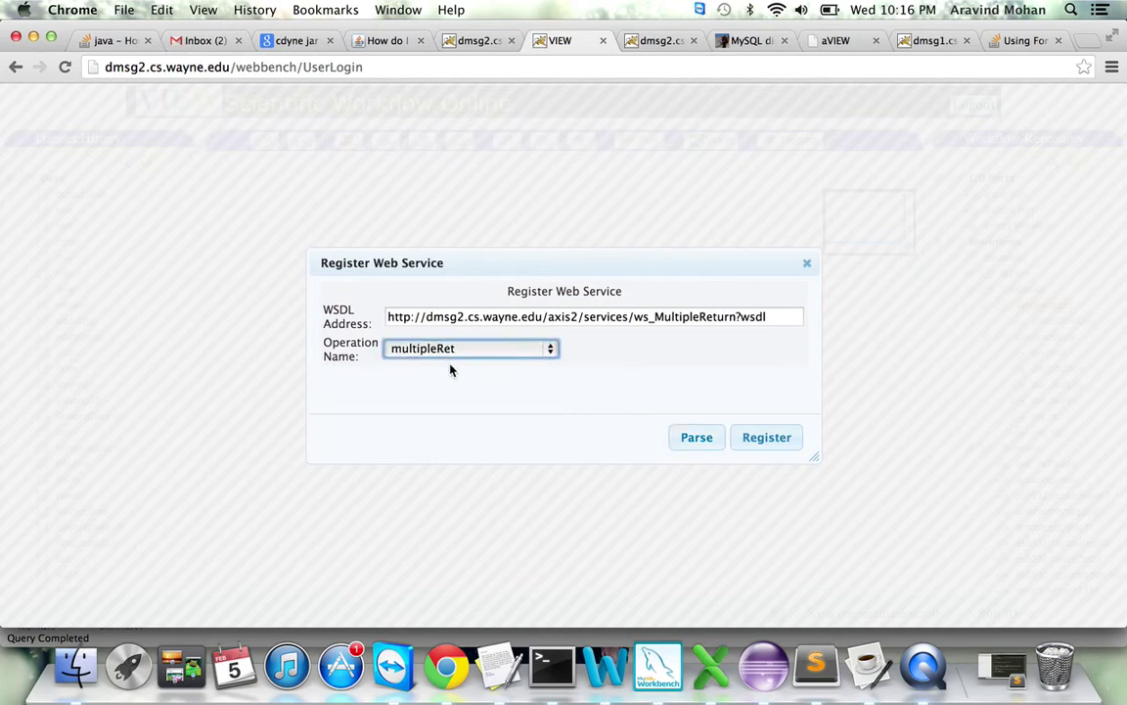
left_click(780, 444)
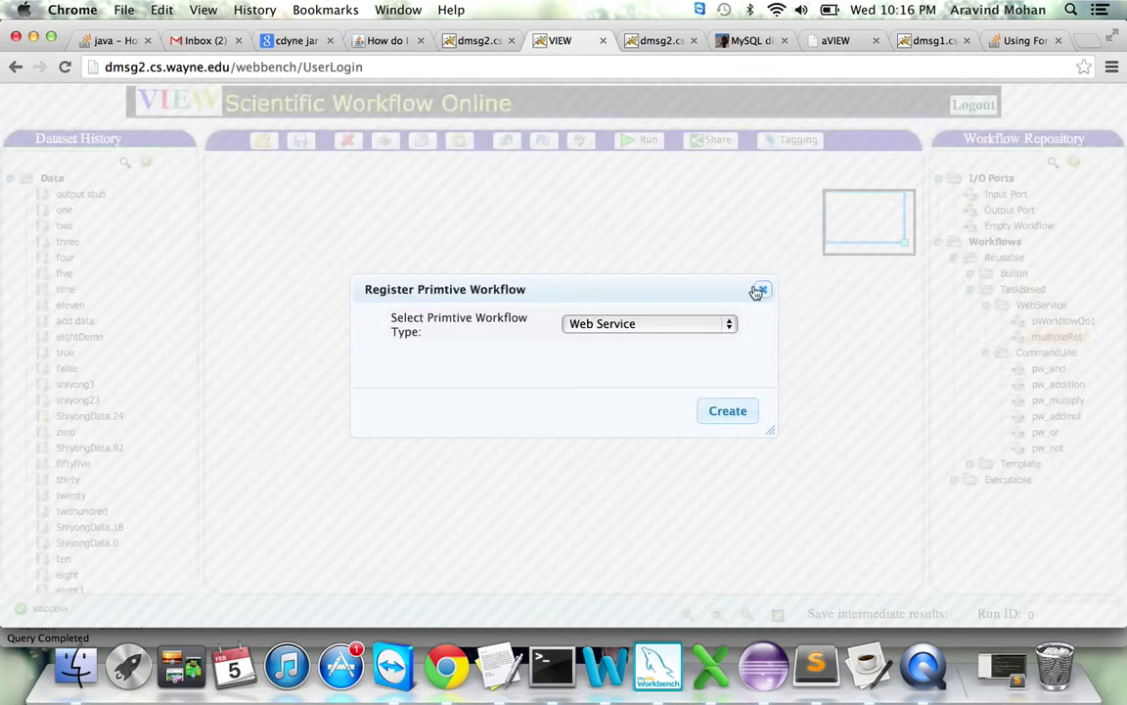
left_click(763, 293)
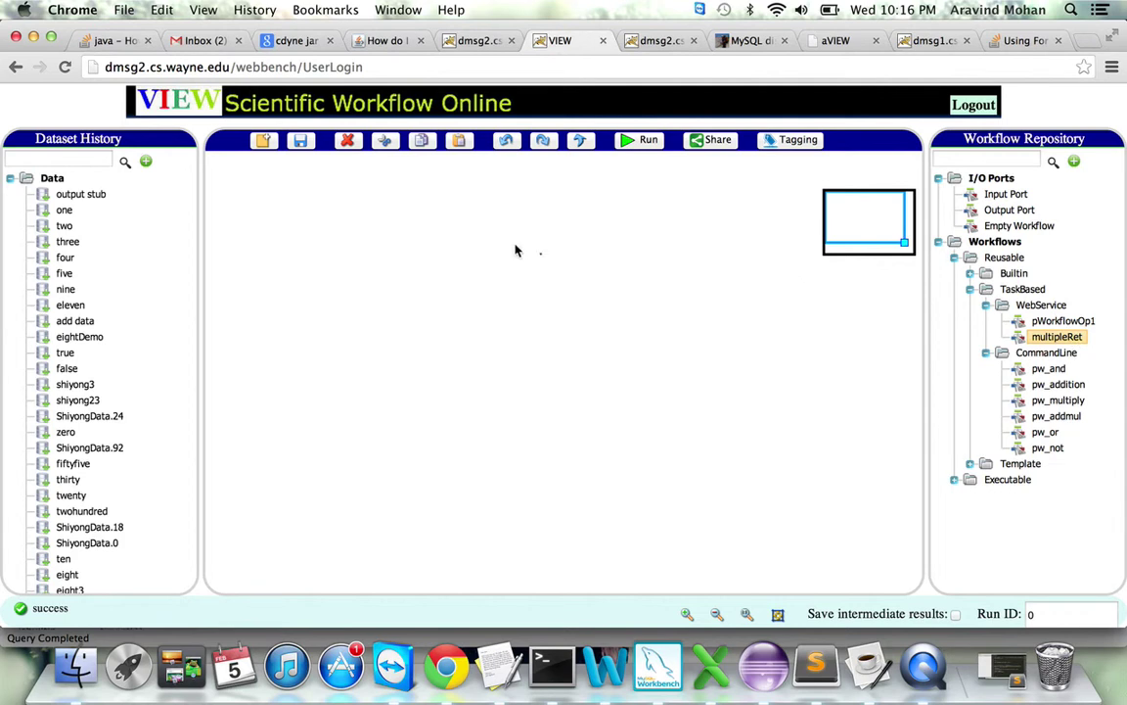
Step: Place the multipleRet web service on the canvas and name its configured workflow cw_multipleRet
left_click(422, 239)
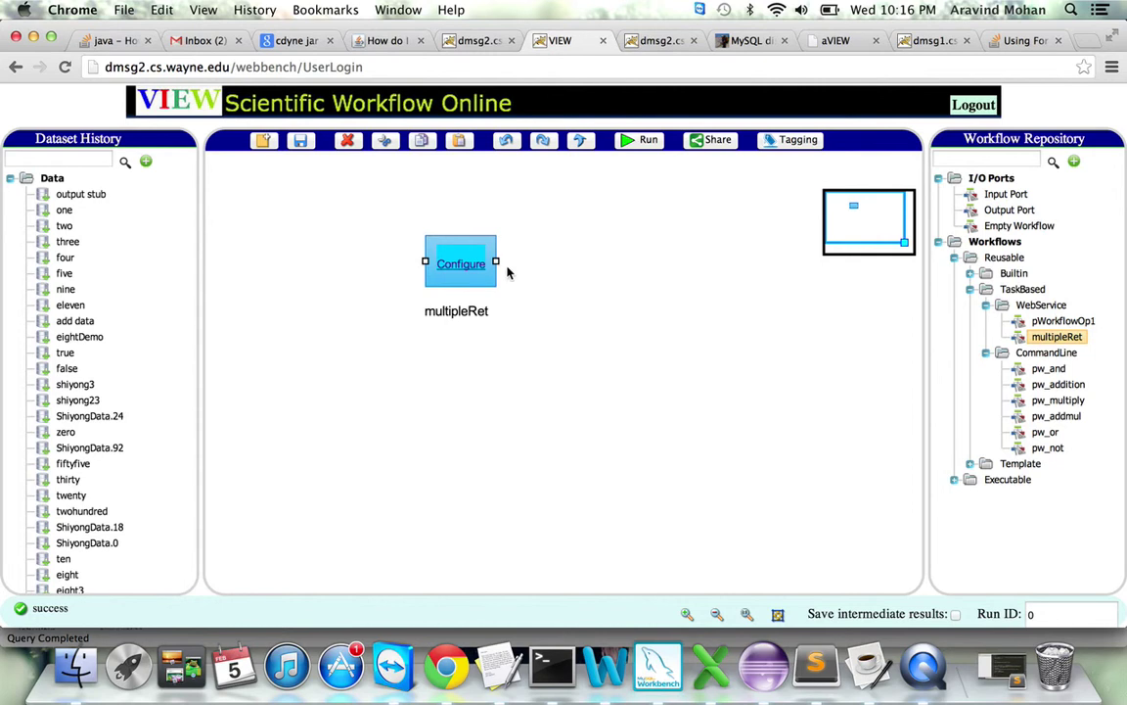
left_click_drag(460, 265, 462, 270)
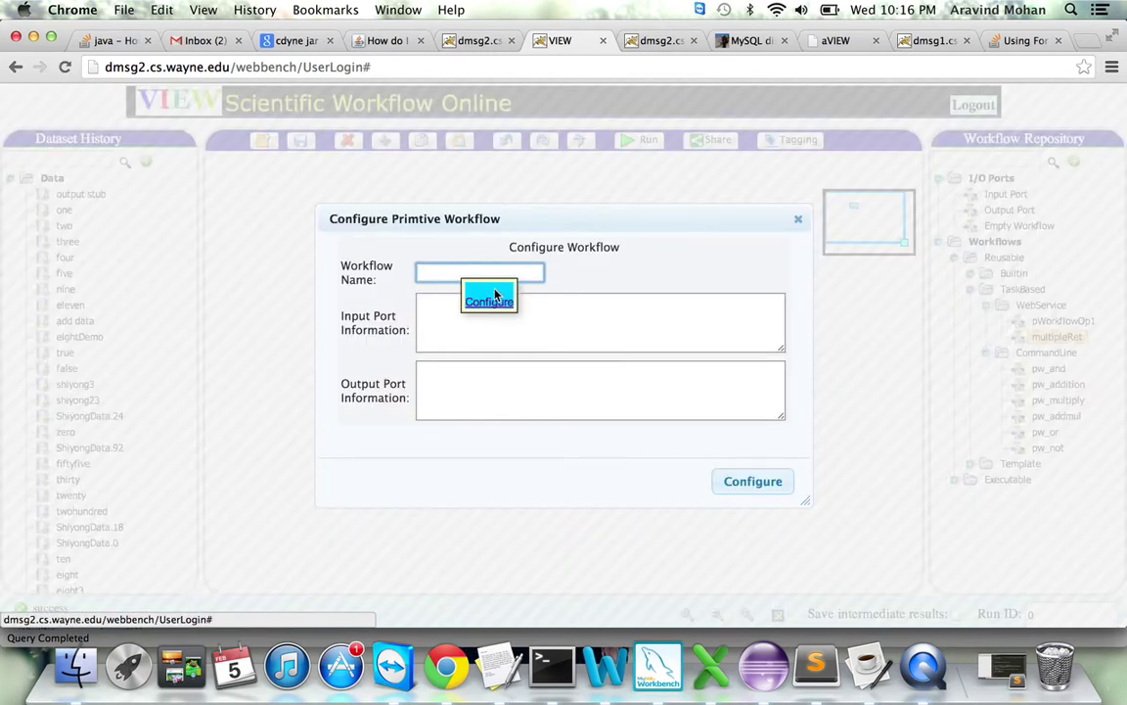
left_click(495, 295)
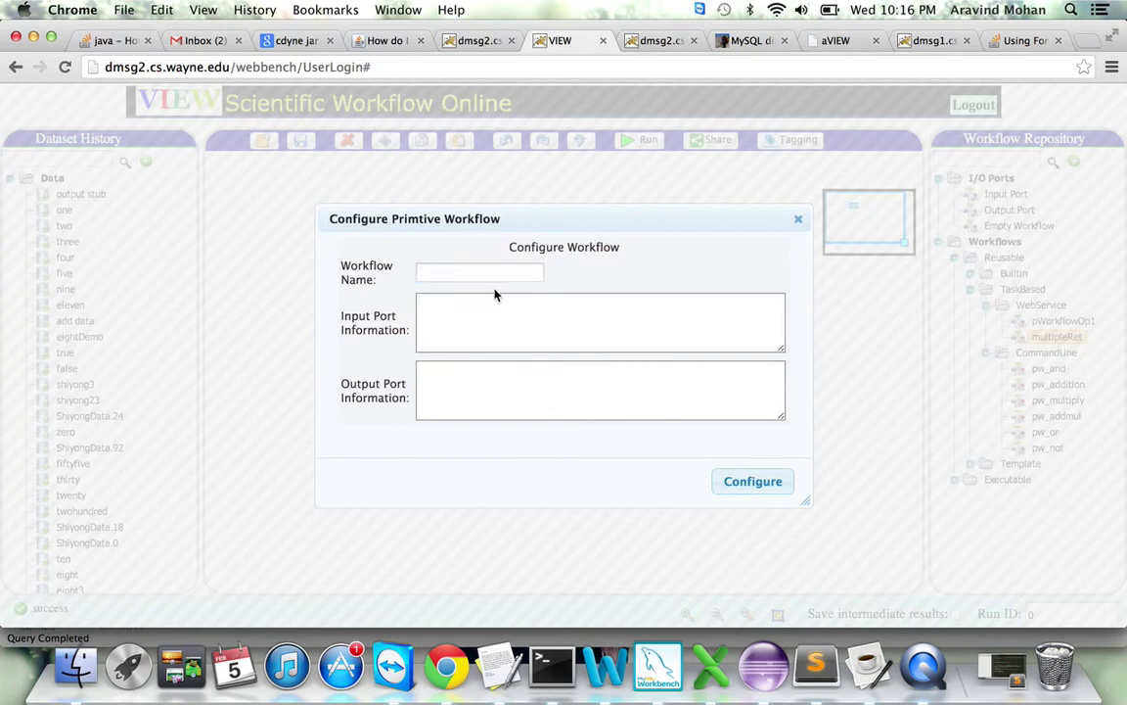
left_click(446, 271)
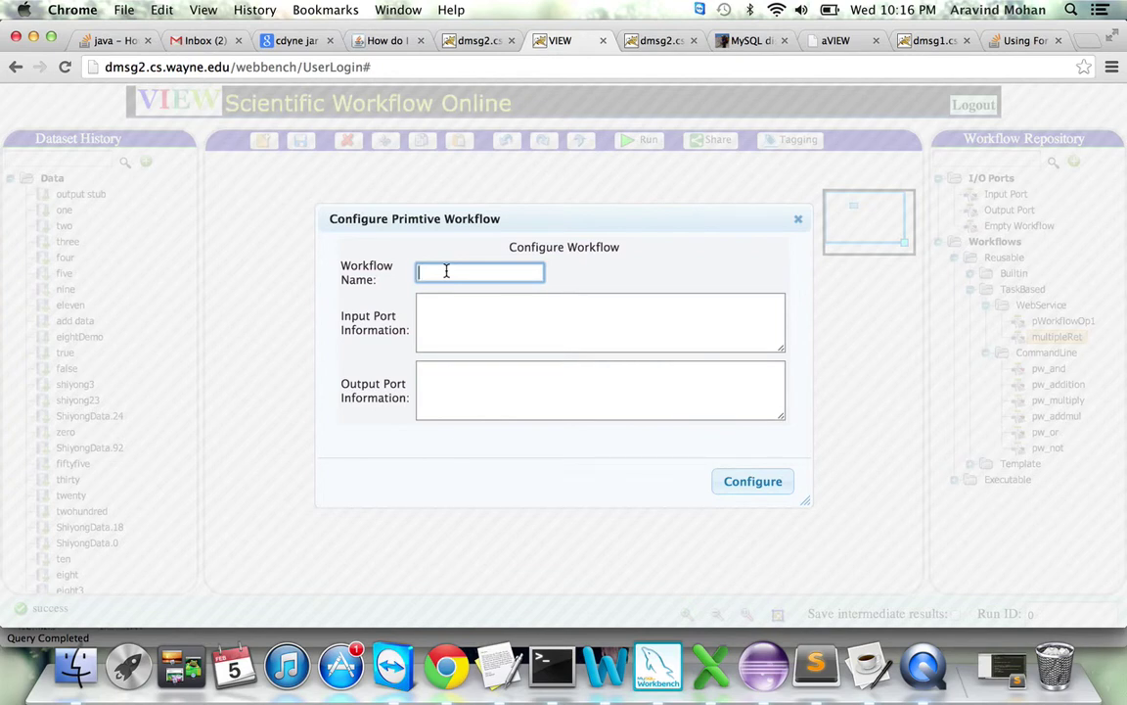
type("cw_multipleRet")
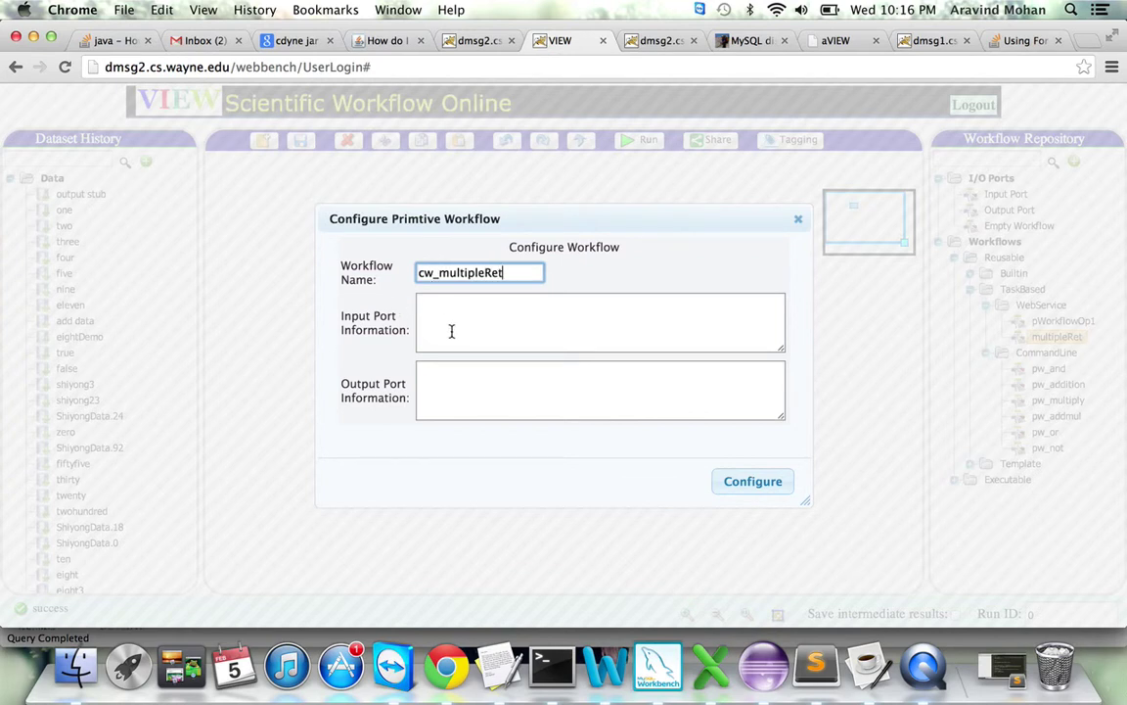
Step: Define the input ports as "i1:A:Integer:First, i2:B:Integer:Second"
left_click(451, 332)
type("i1")
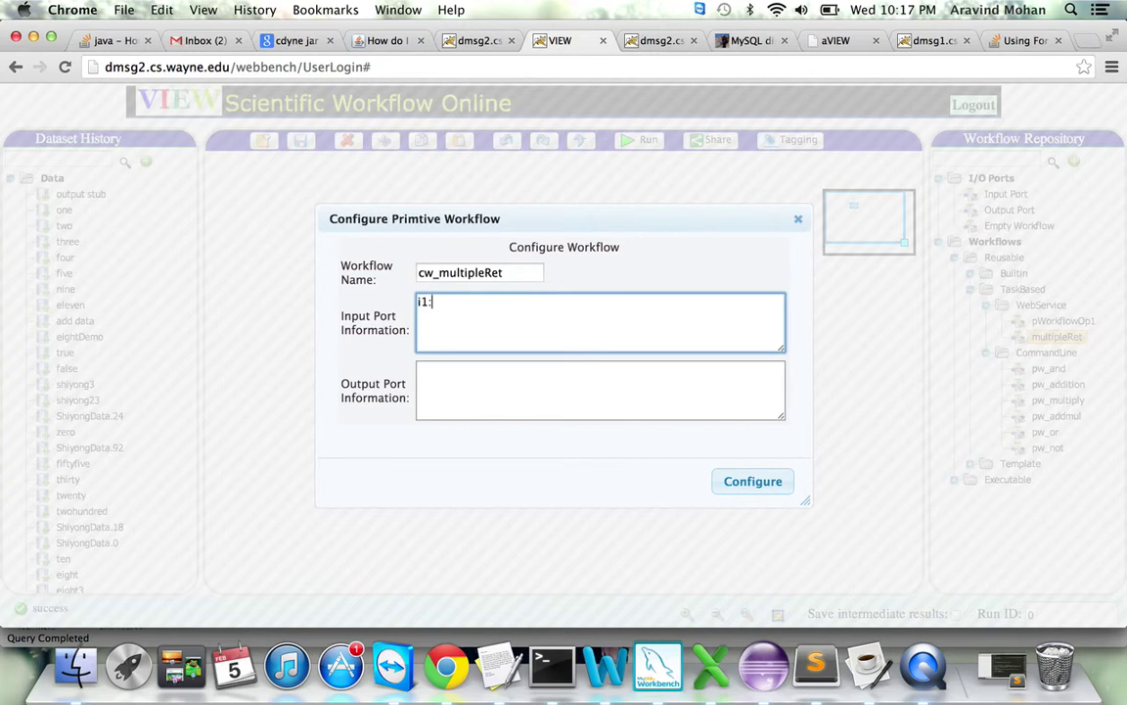
type(":A")
type(":F")
key("BackSpace")
type("Integer:First, i2")
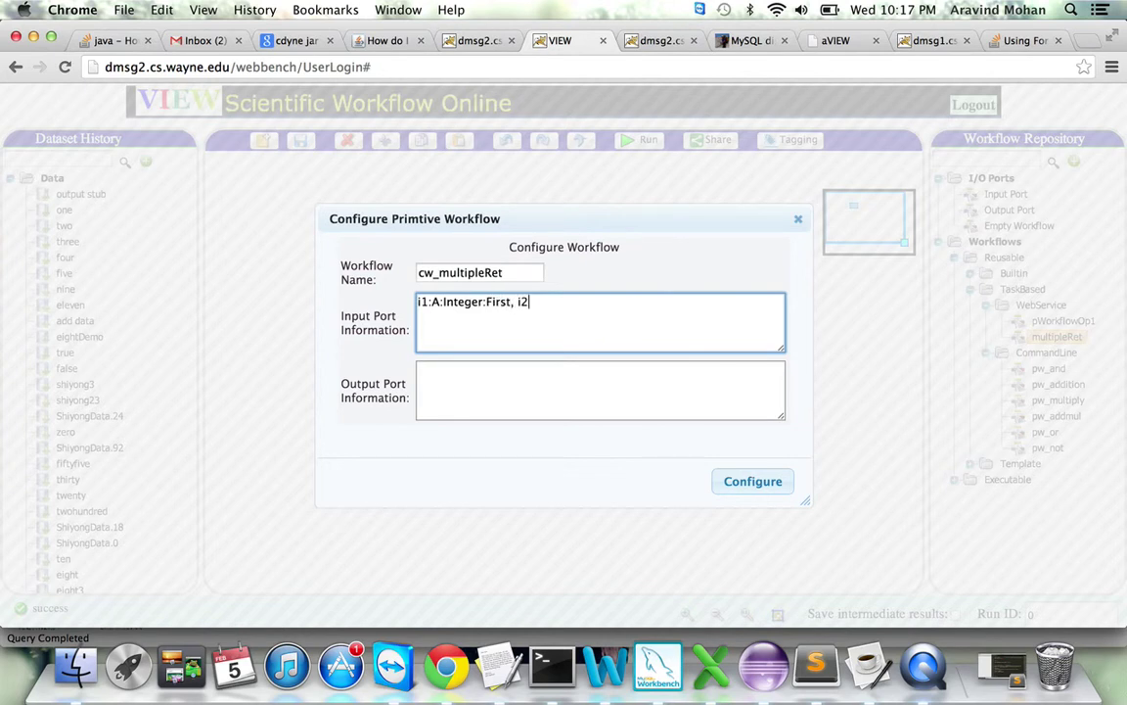
type(":B:Integer:Second")
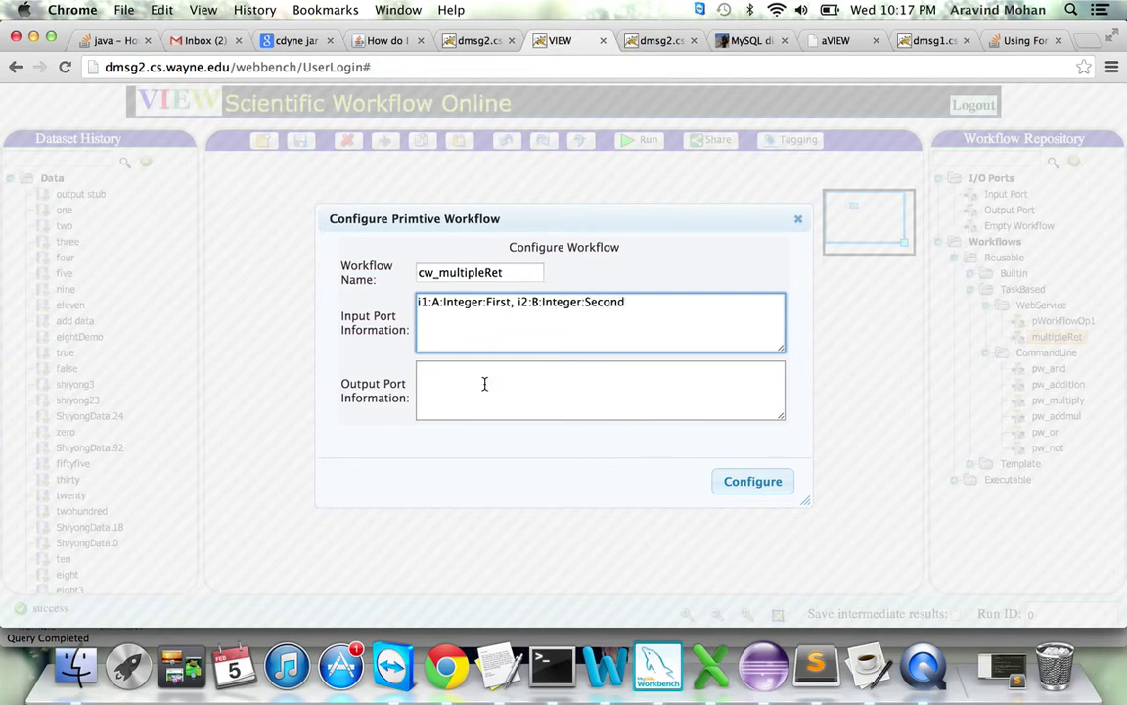
Step: Define the output ports as "o1:C:Integer:First, o2:D:Integer:Second"
left_click(478, 393)
type("o")
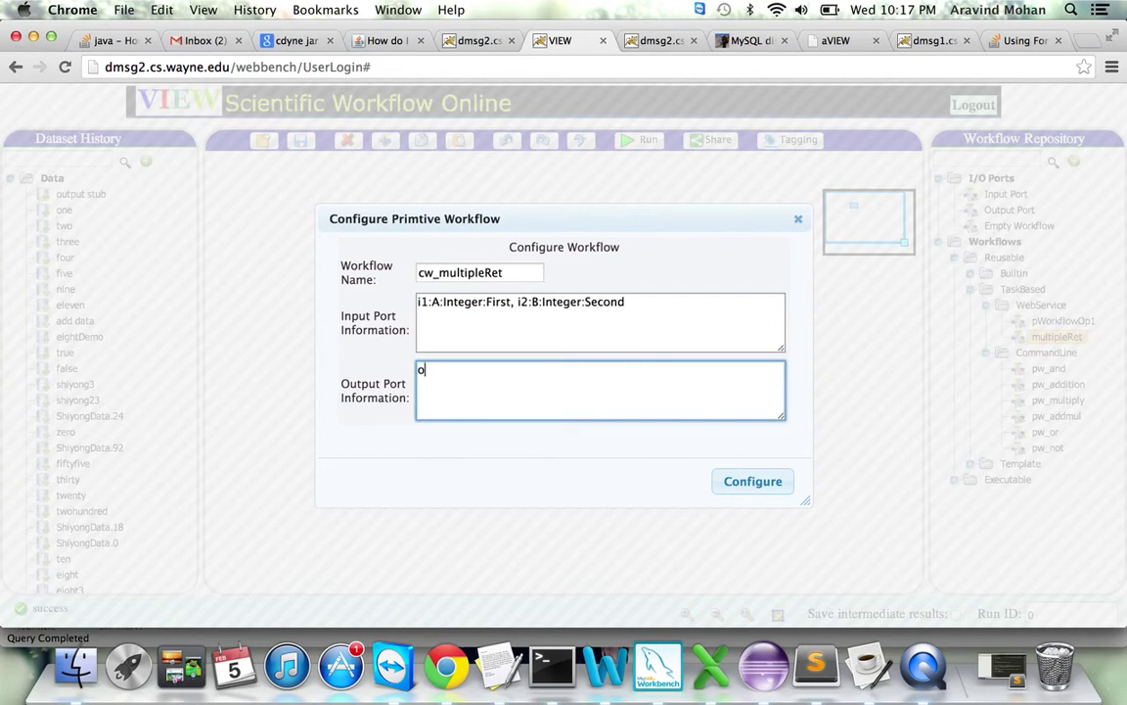
type("1:A:Integer:First")
key("Left")
key("Left")
key("Left")
key("Left")
key("Left")
key("Left")
key("Left")
key("Left")
key("Left")
key("Left")
key("Left")
key("Left")
key("Left")
key("Left")
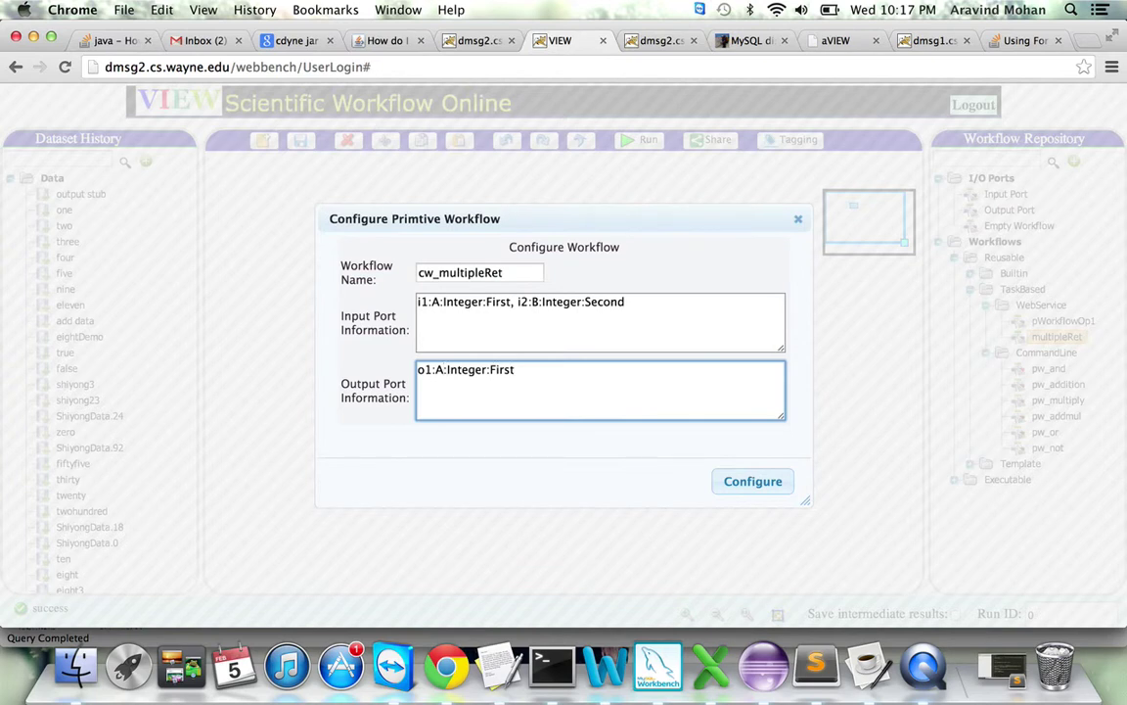
key("BackSpace")
type("C:Integer:First, o2:D:Integer:S")
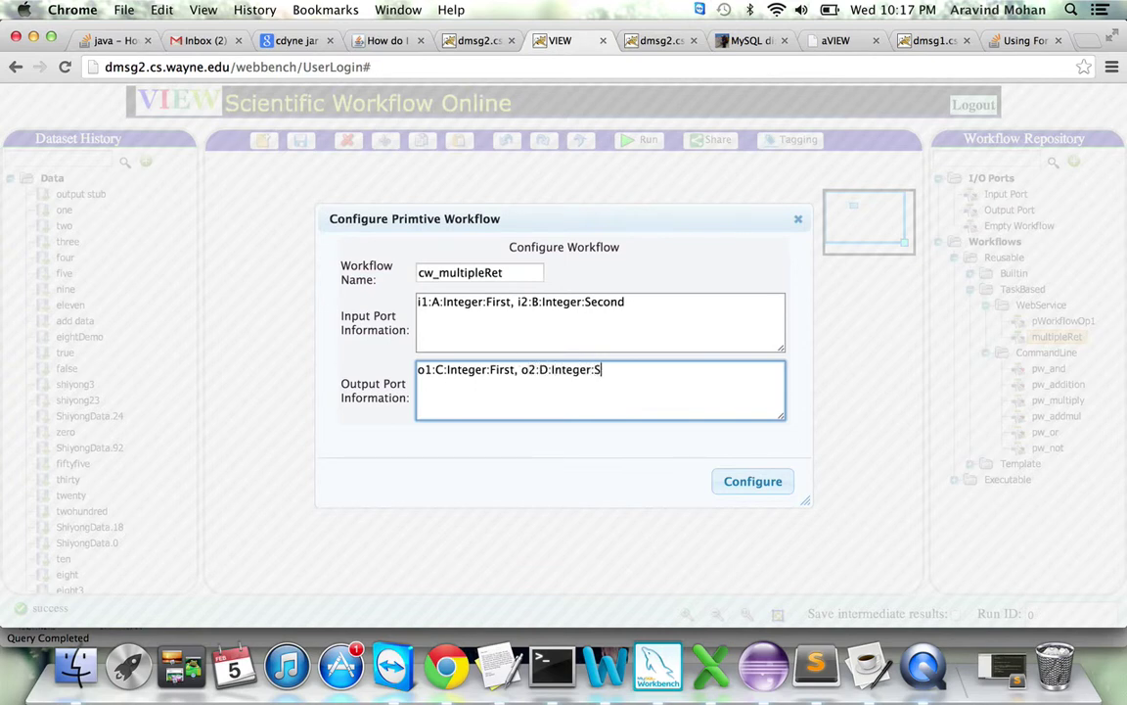
type("econd")
Step: Review the input and output port definitions and submit the cw_multipleRet configuration
double_click(498, 377)
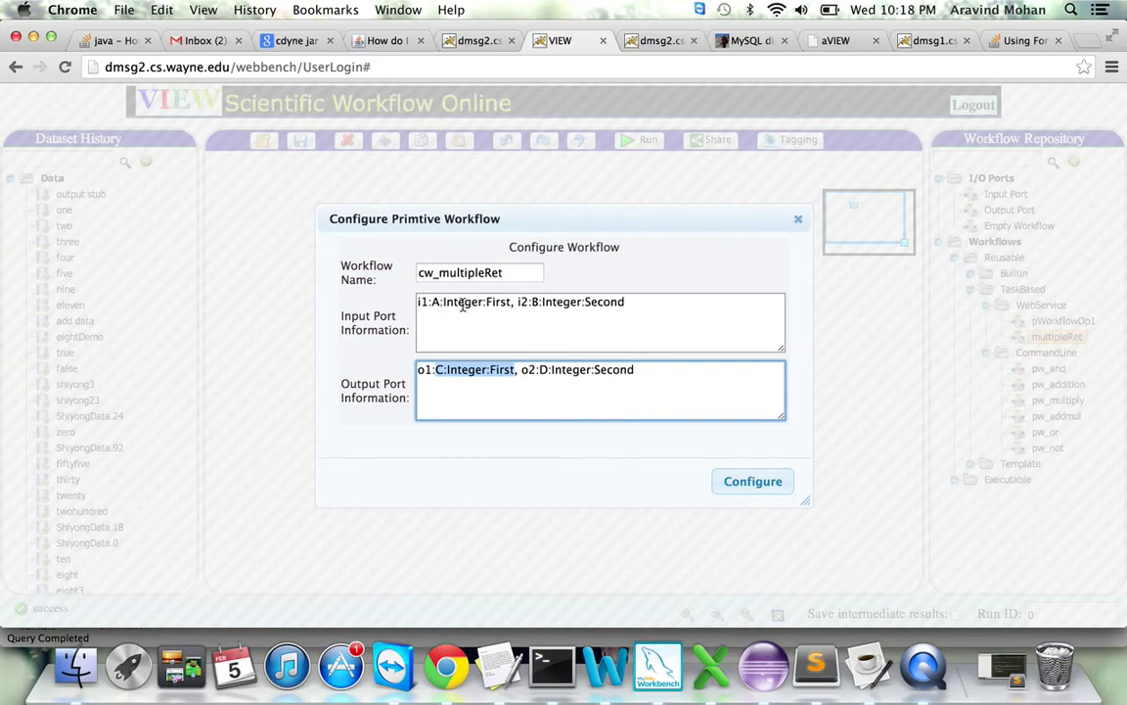
left_click_drag(432, 303, 508, 306)
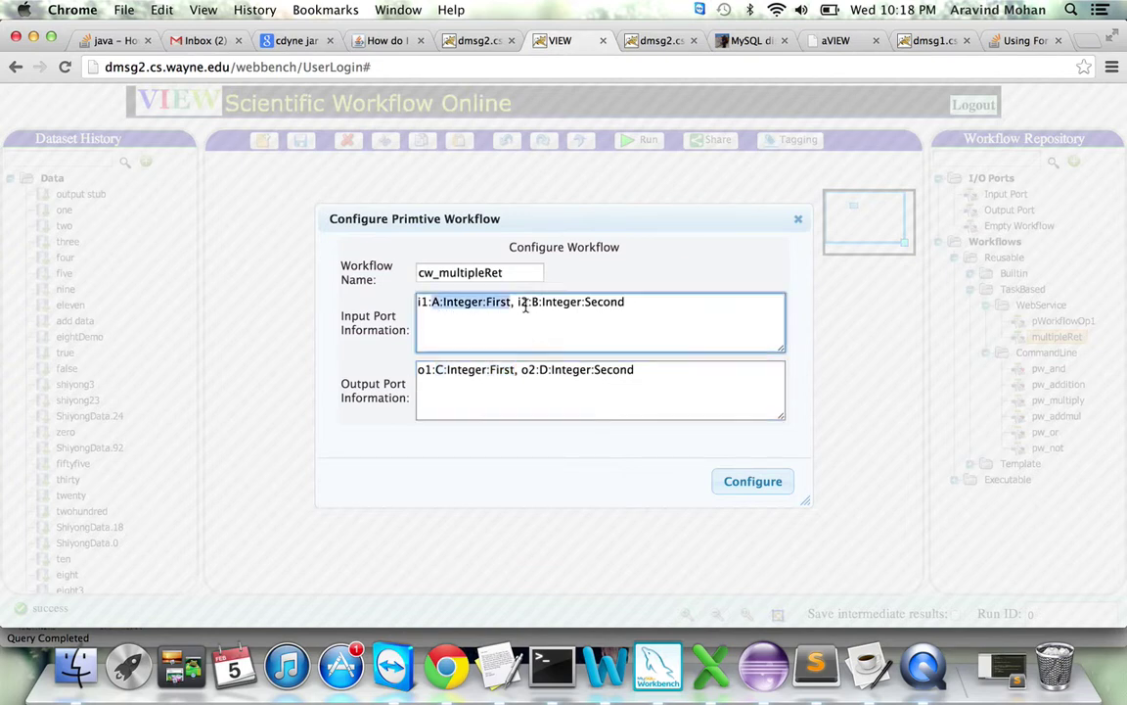
left_click(508, 307)
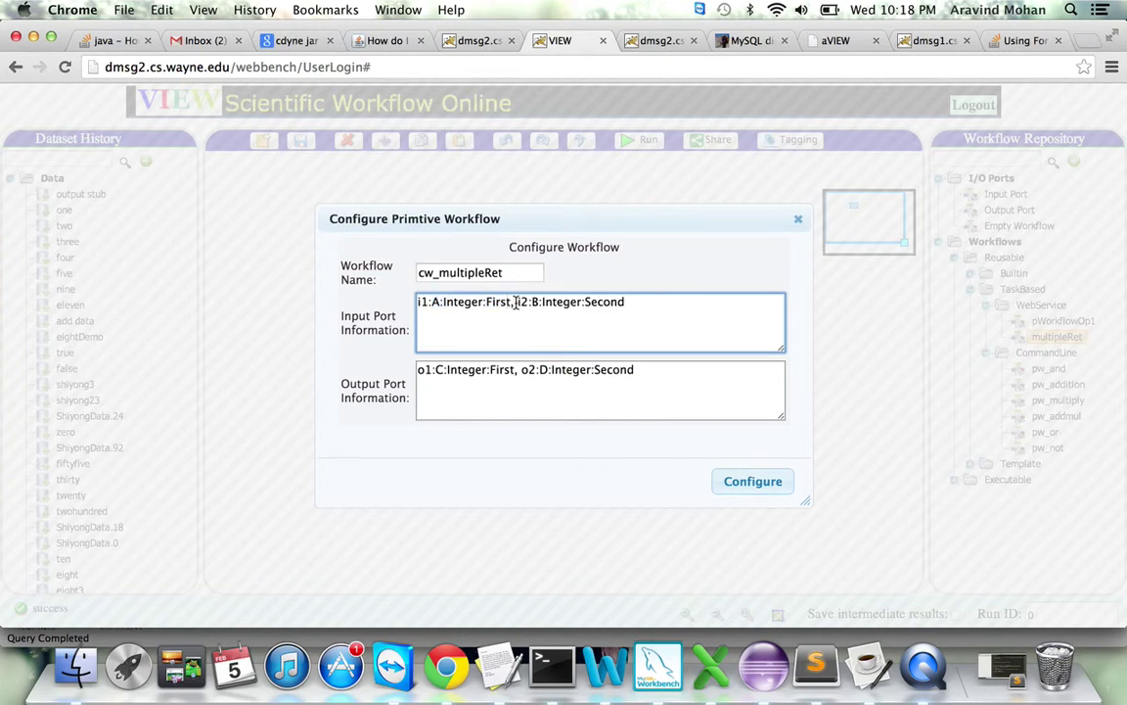
left_click_drag(521, 303, 627, 305)
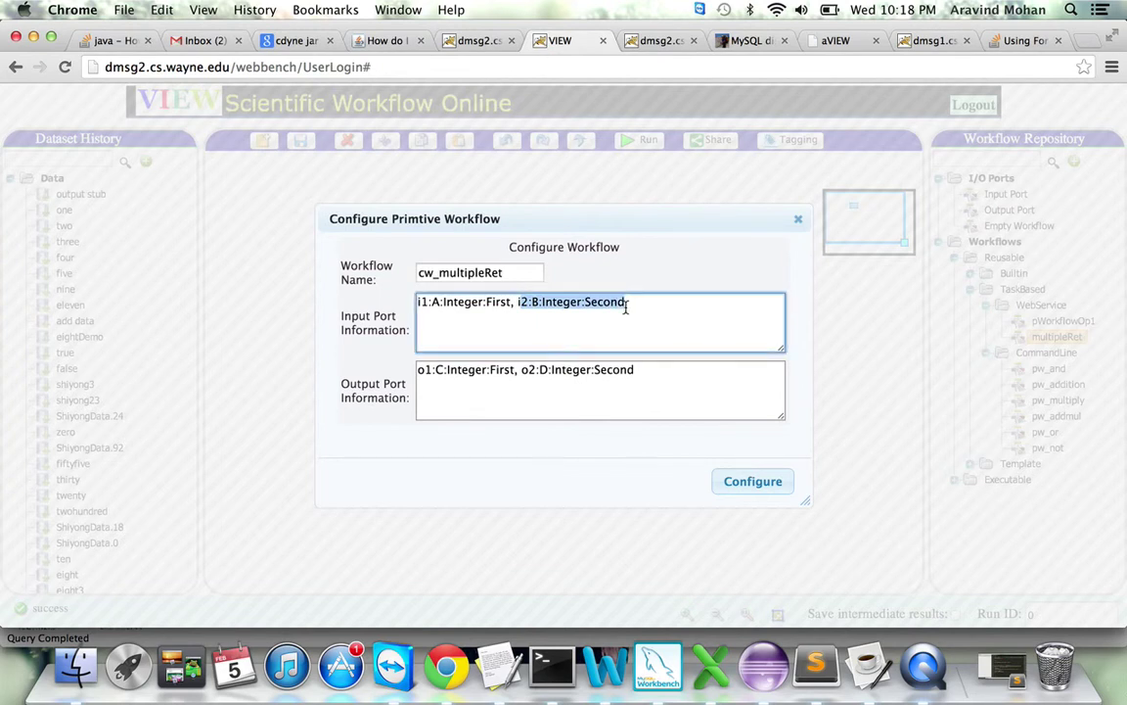
left_click(626, 304)
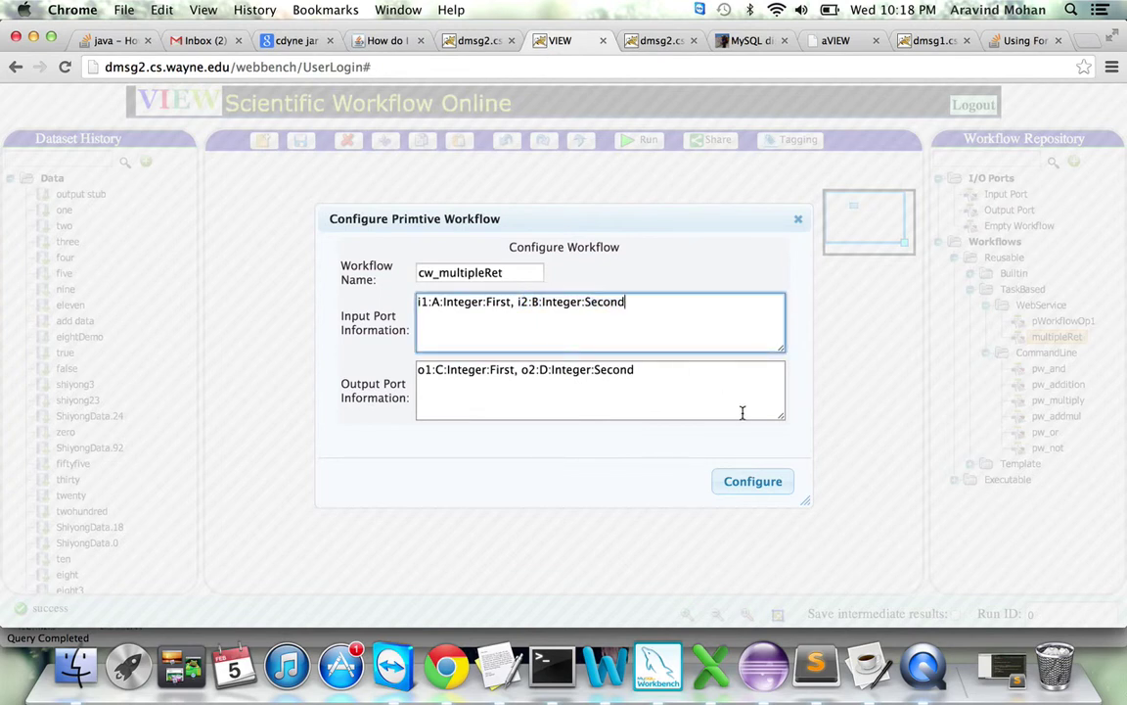
left_click(752, 488)
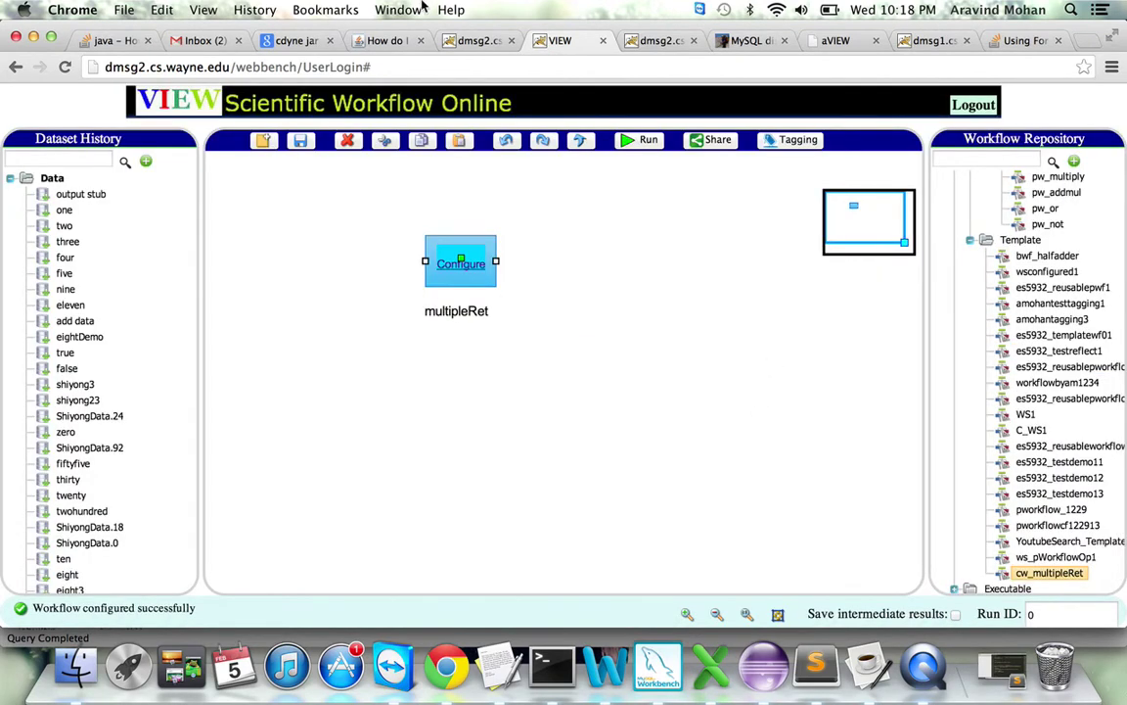
Step: Delete the multipleRet block from the canvas and place the cw_multipleRet template in its position
left_click(431, 257)
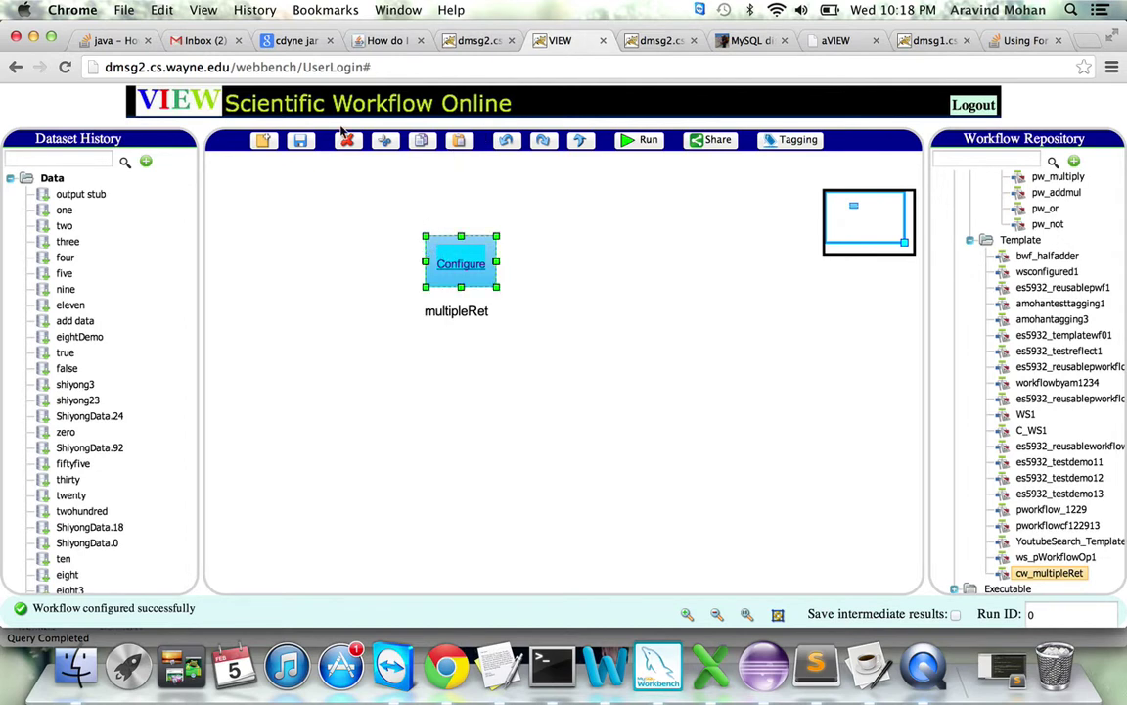
key("Delete")
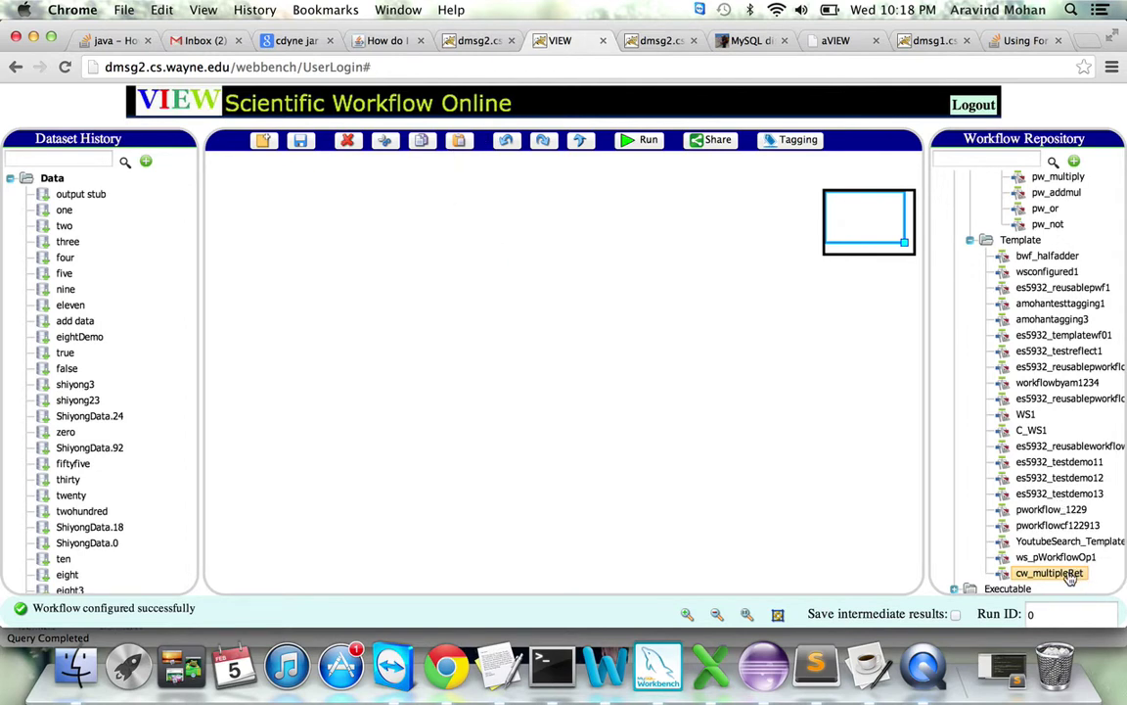
key("super+Tab")
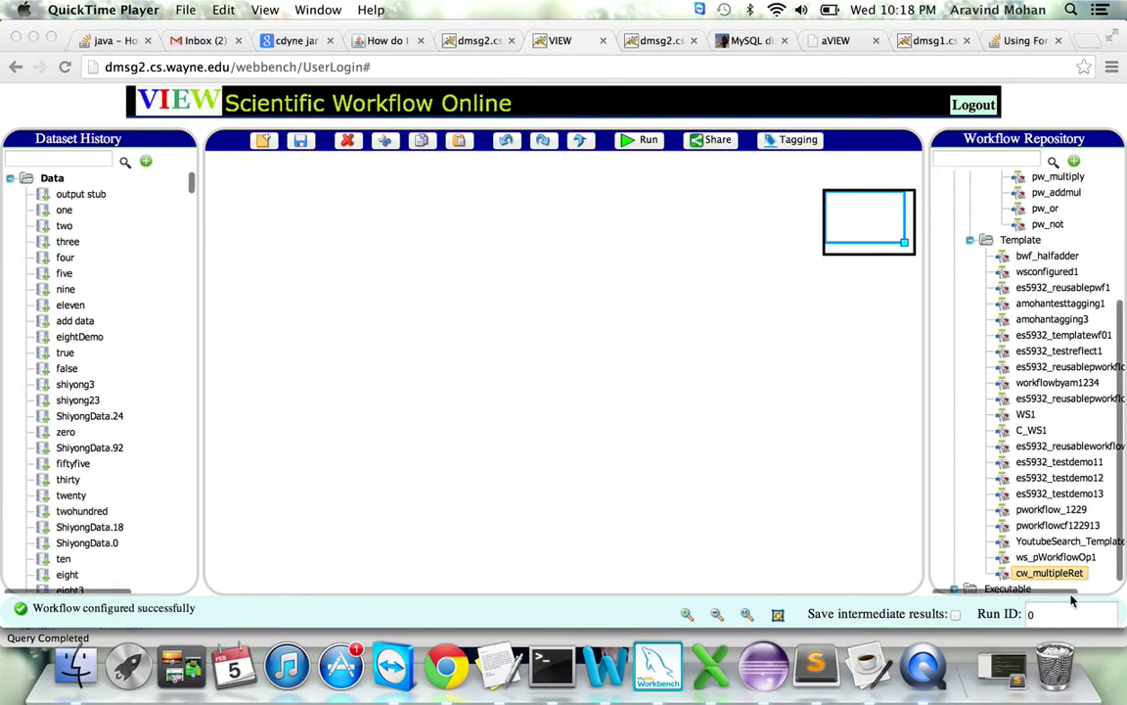
key("super+Tab")
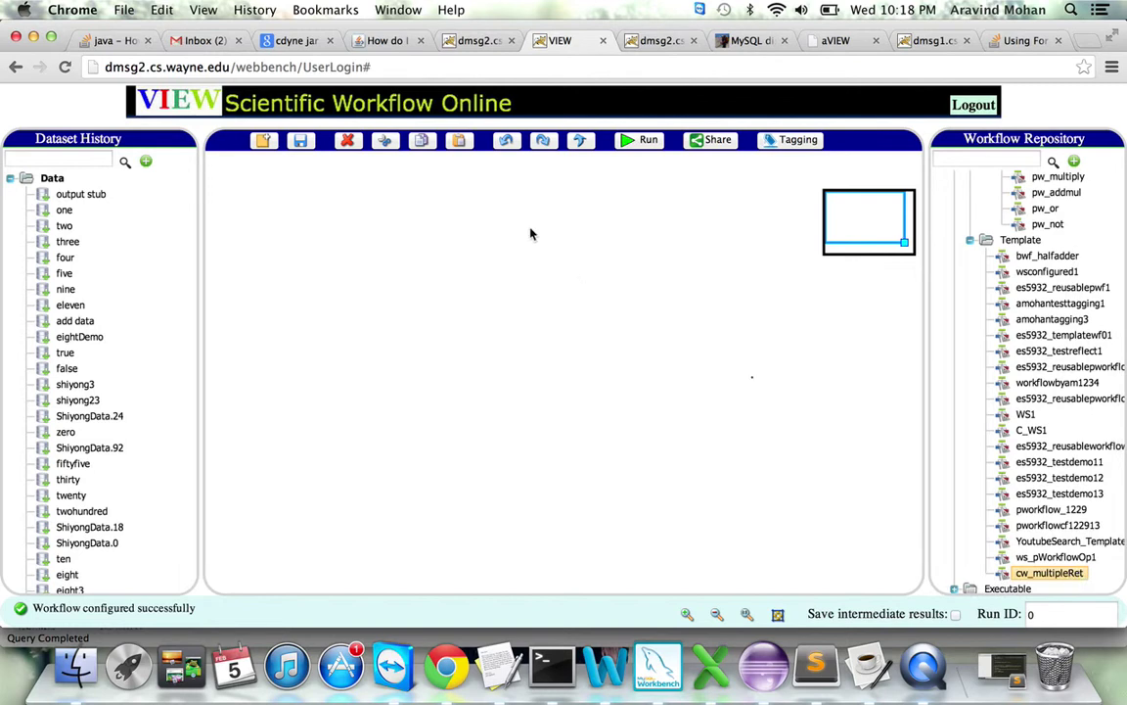
left_click_drag(513, 223, 514, 224)
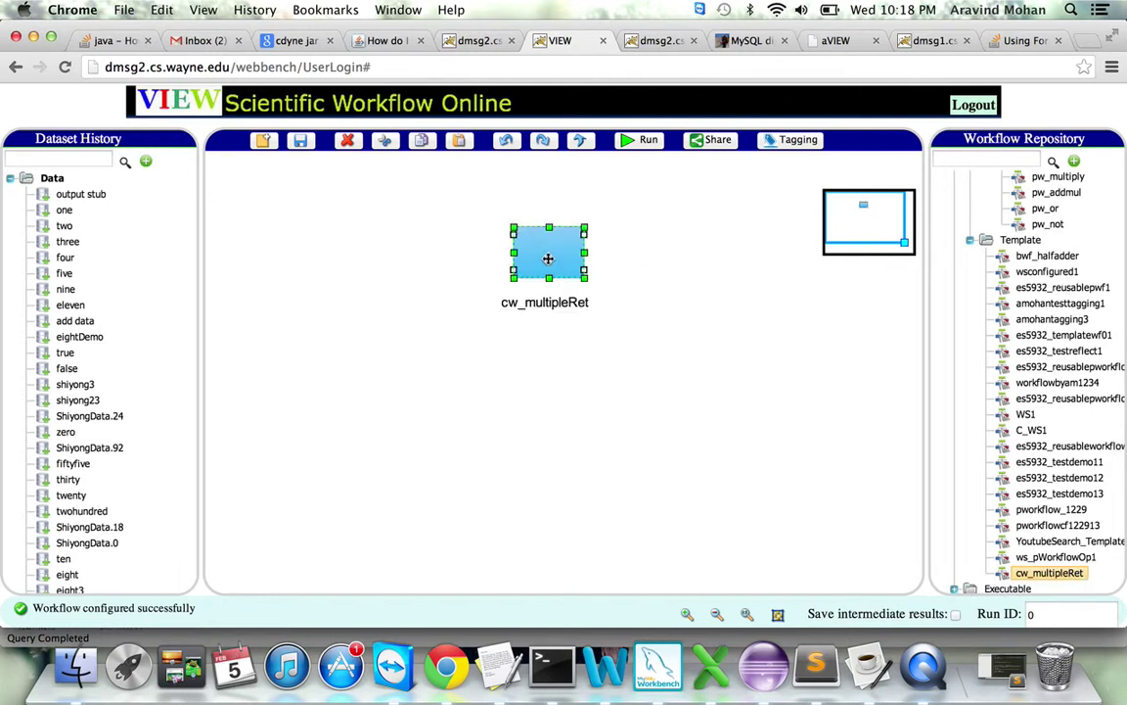
left_click_drag(549, 261, 431, 273)
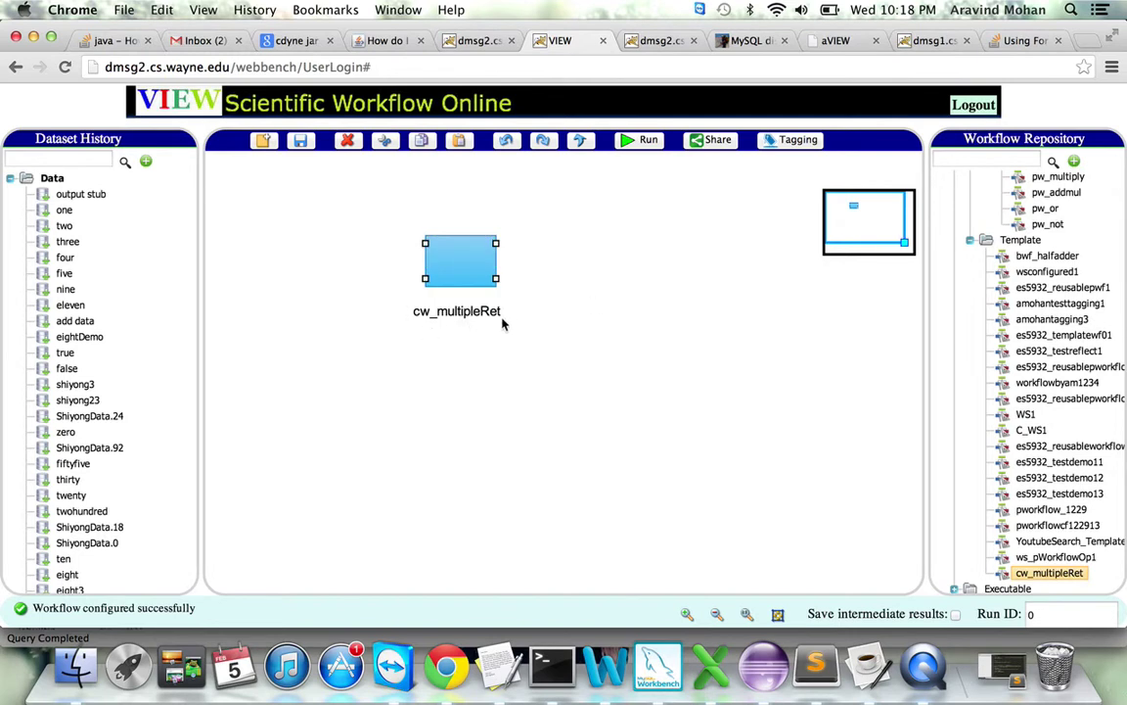
Step: Open the cw_multipleRet block and examine its inner workflow, including the input and output ports
double_click(445, 252)
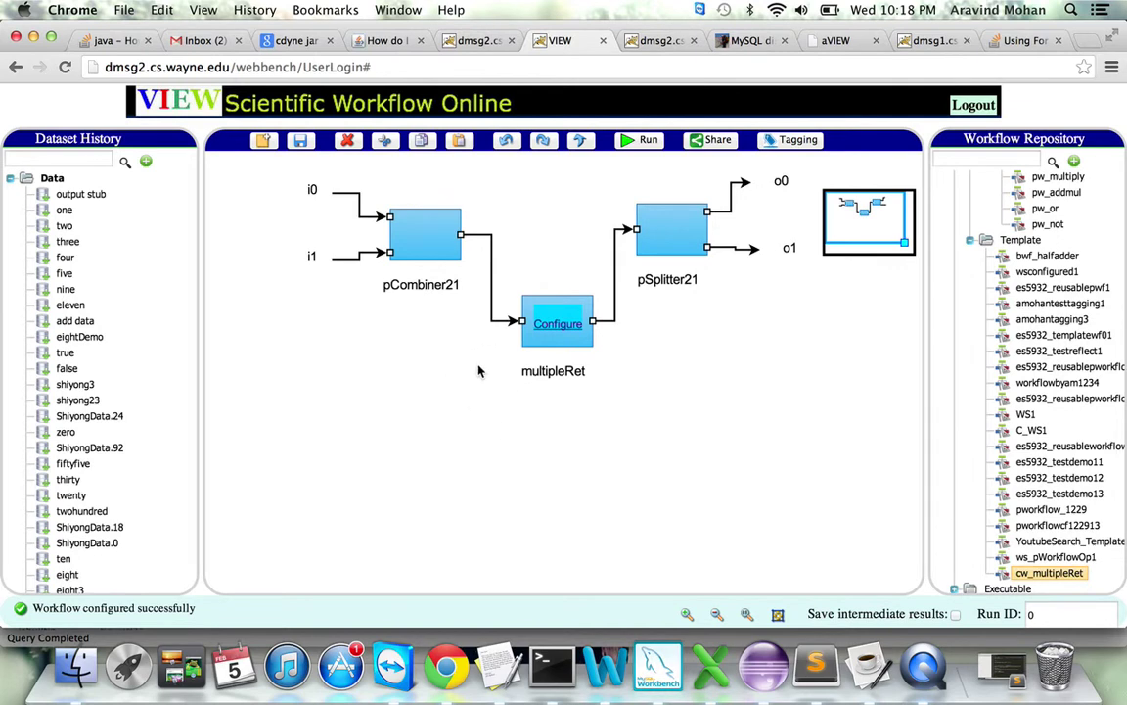
double_click(313, 192)
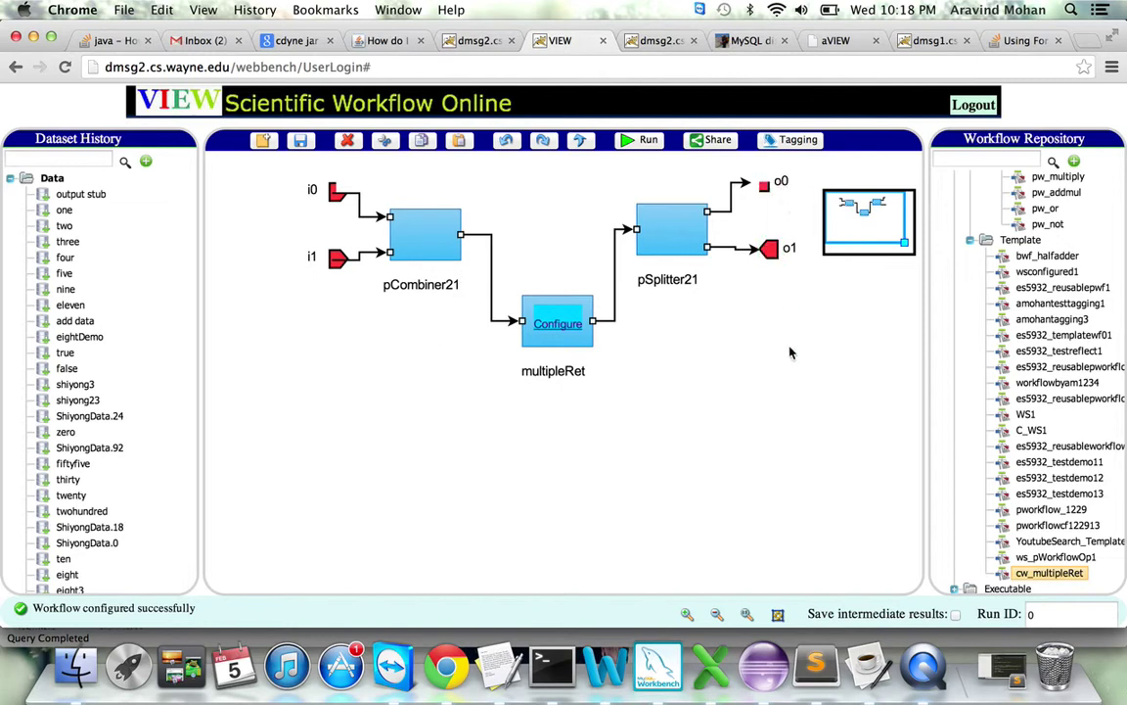
left_click(770, 186)
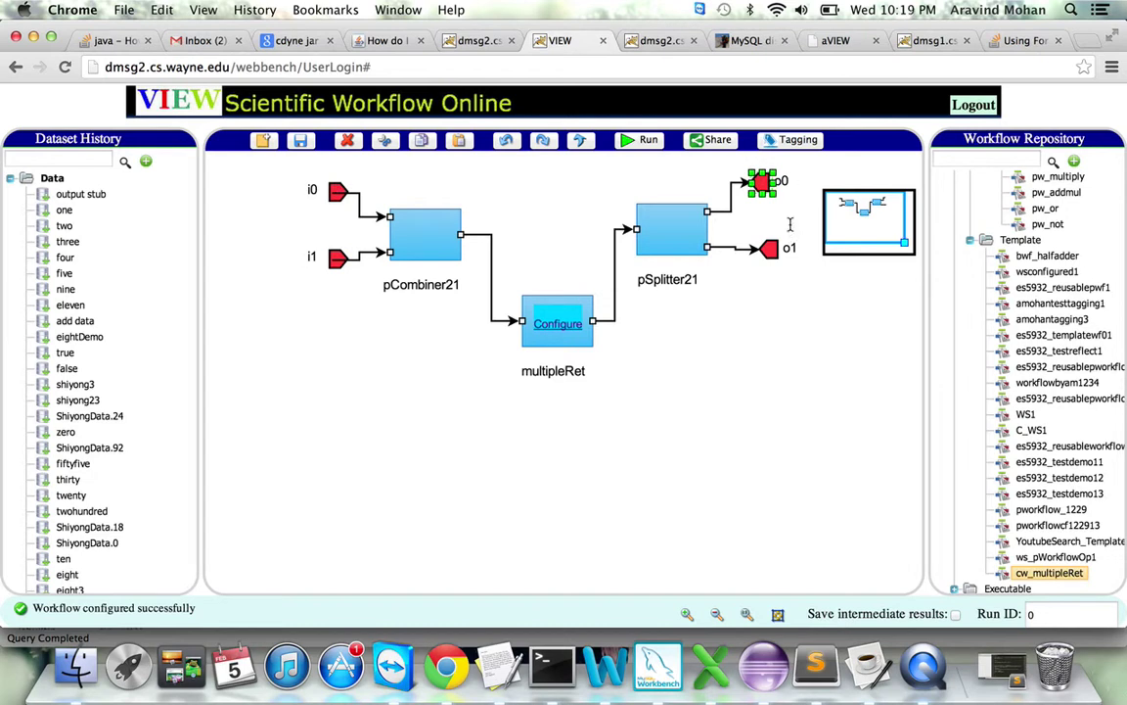
left_click(789, 221)
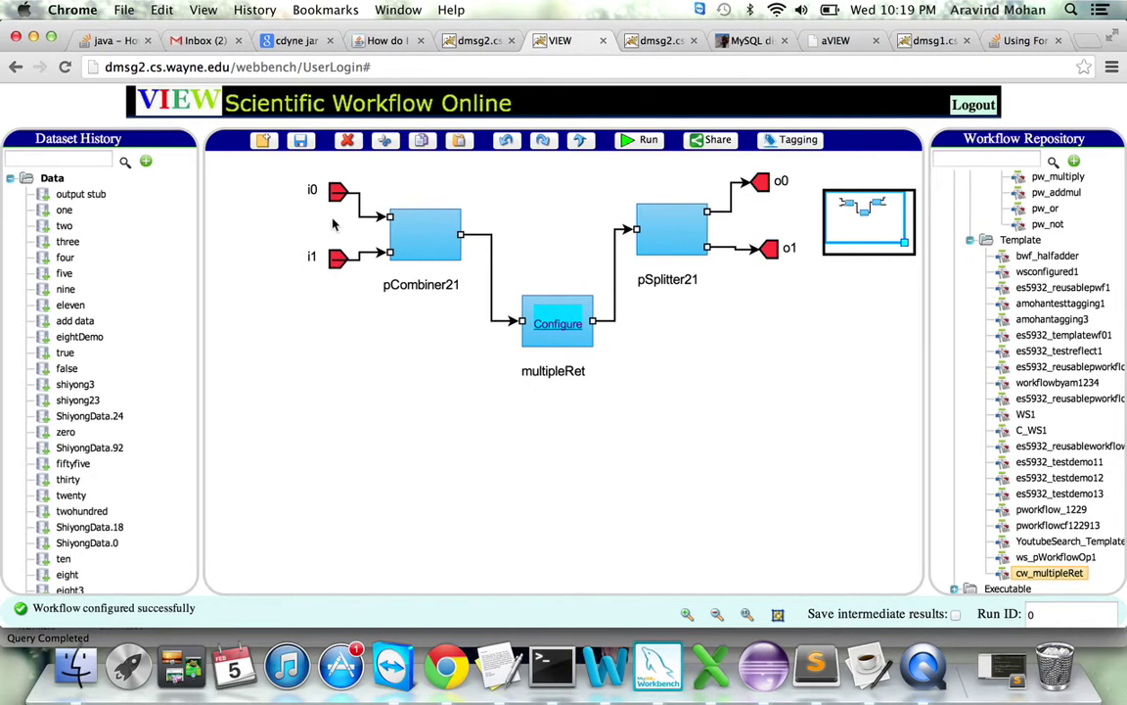
key("Return")
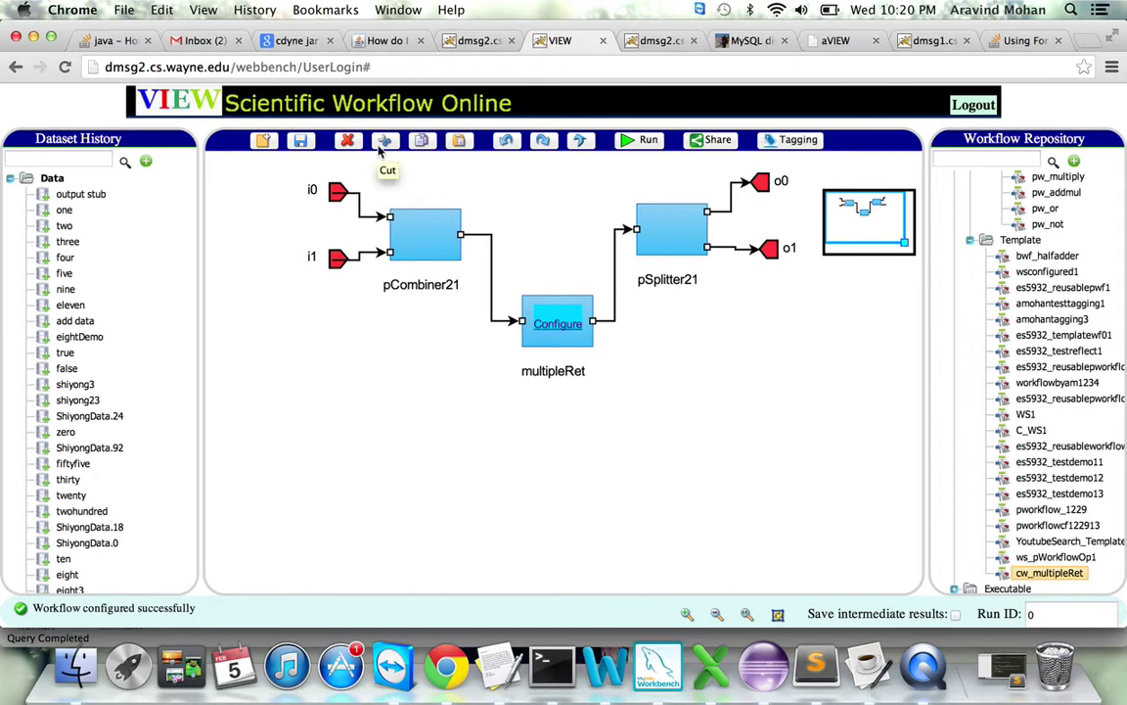
Step: Start a new empty workflow and place the cw_multipleRet template in the middle of the canvas
left_click(265, 141)
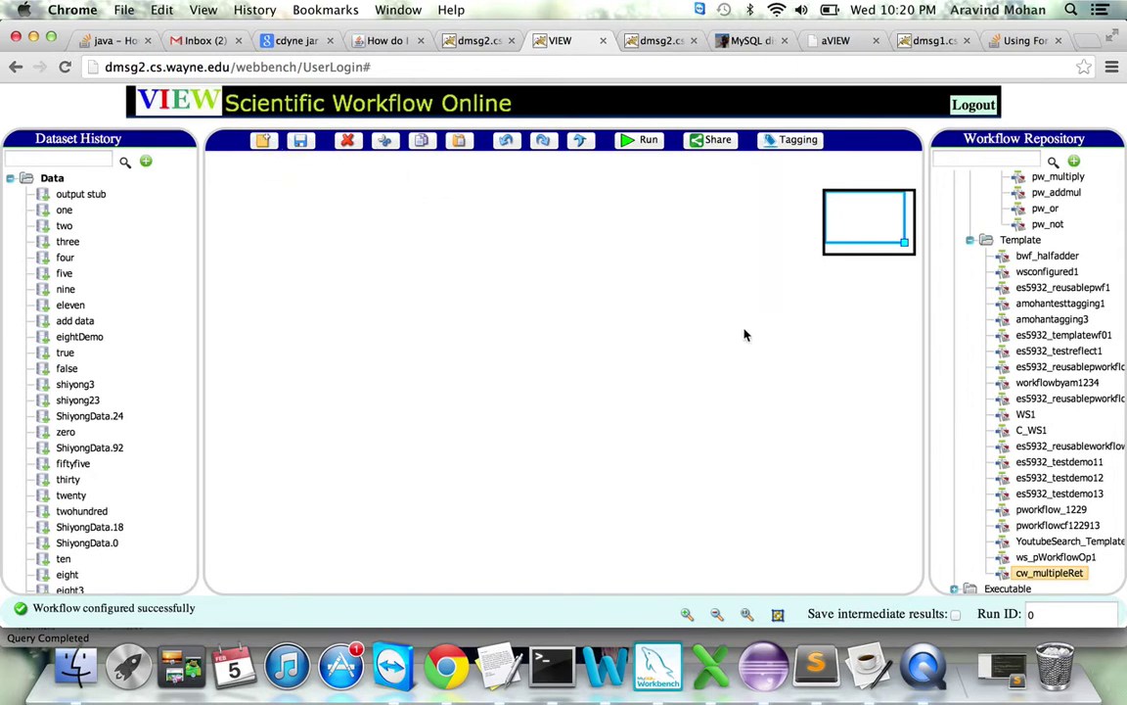
left_click_drag(1034, 580, 457, 269)
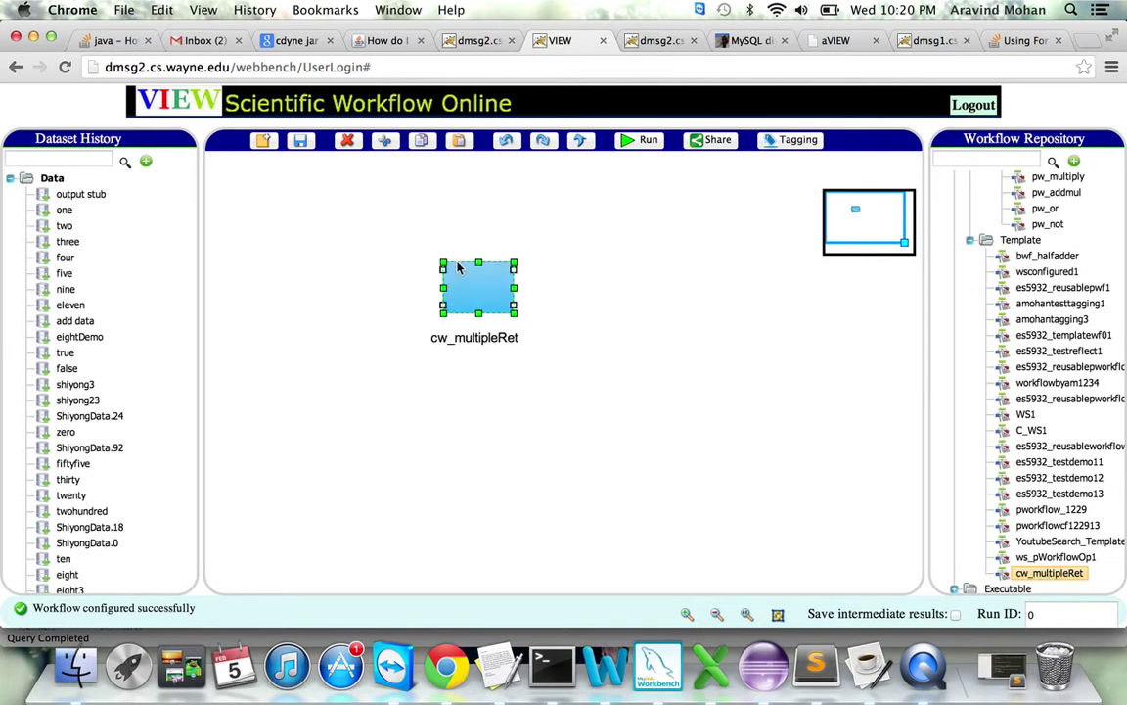
left_click(567, 262)
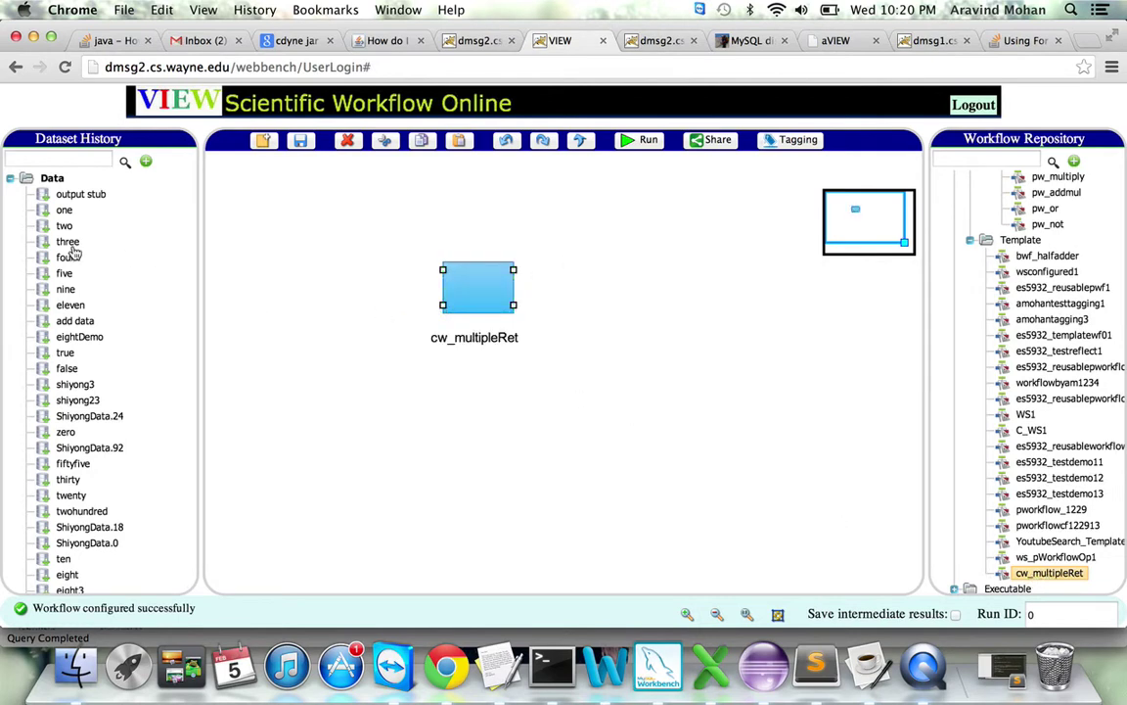
Step: Place the datasets three and eleven before the cw_multipleRet block and two output stubs after it
left_click_drag(71, 244, 336, 207)
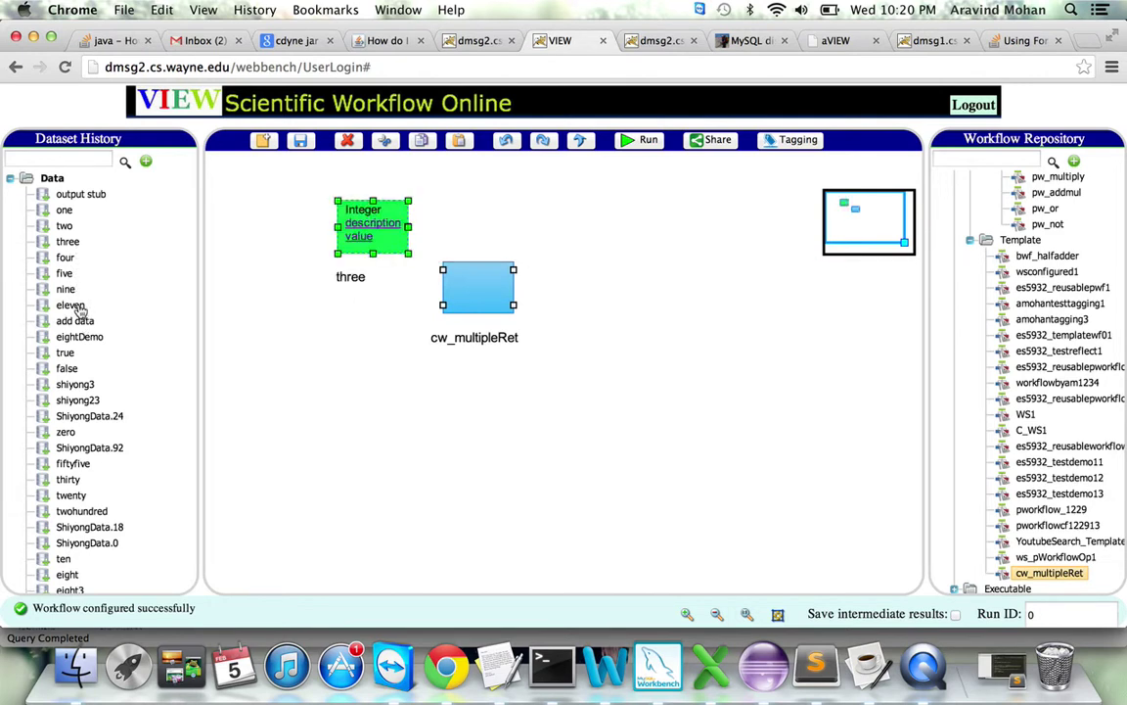
left_click_drag(79, 307, 329, 326)
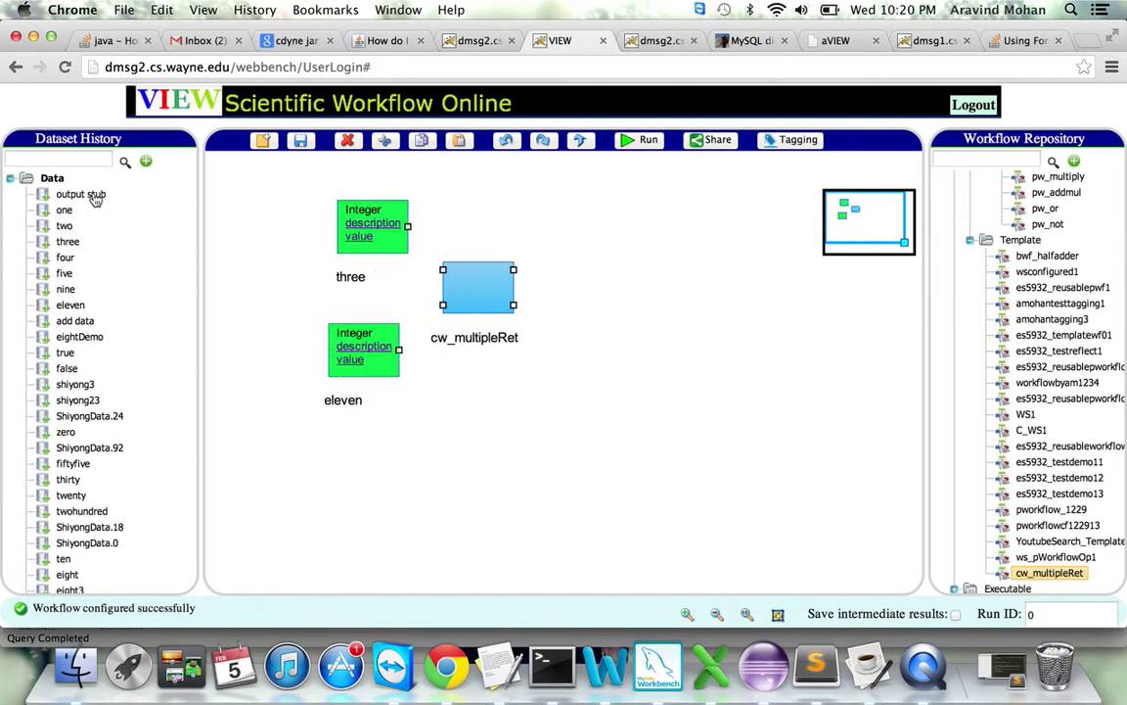
left_click_drag(349, 201, 578, 213)
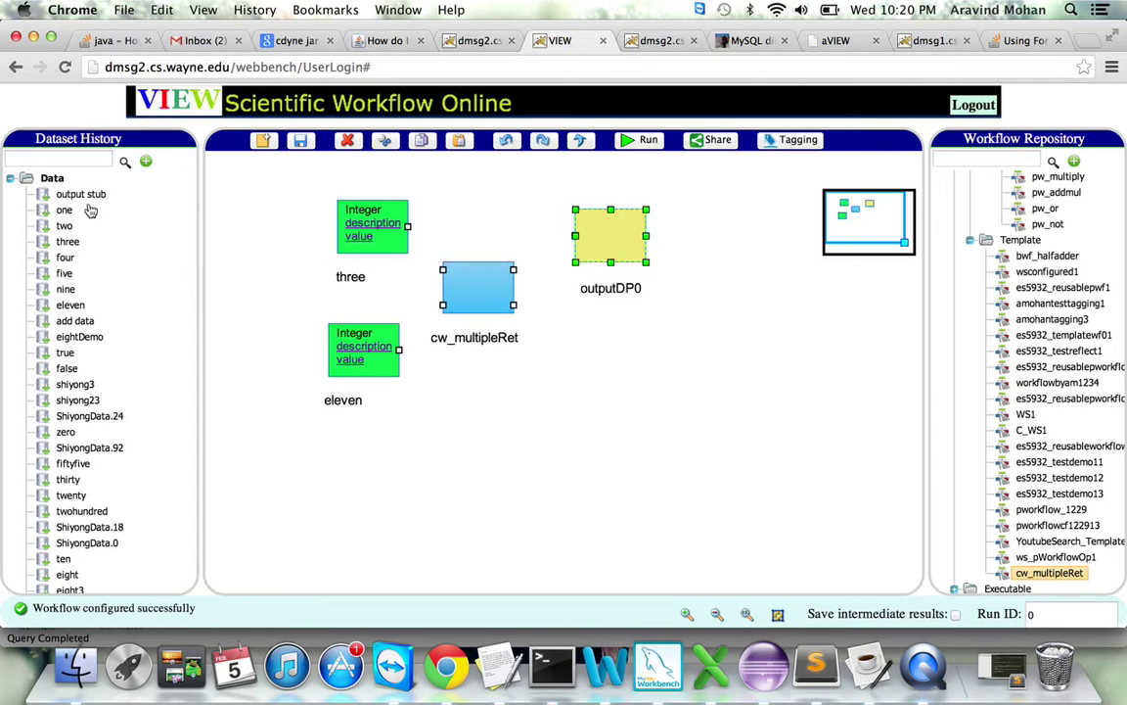
left_click_drag(93, 198, 583, 334)
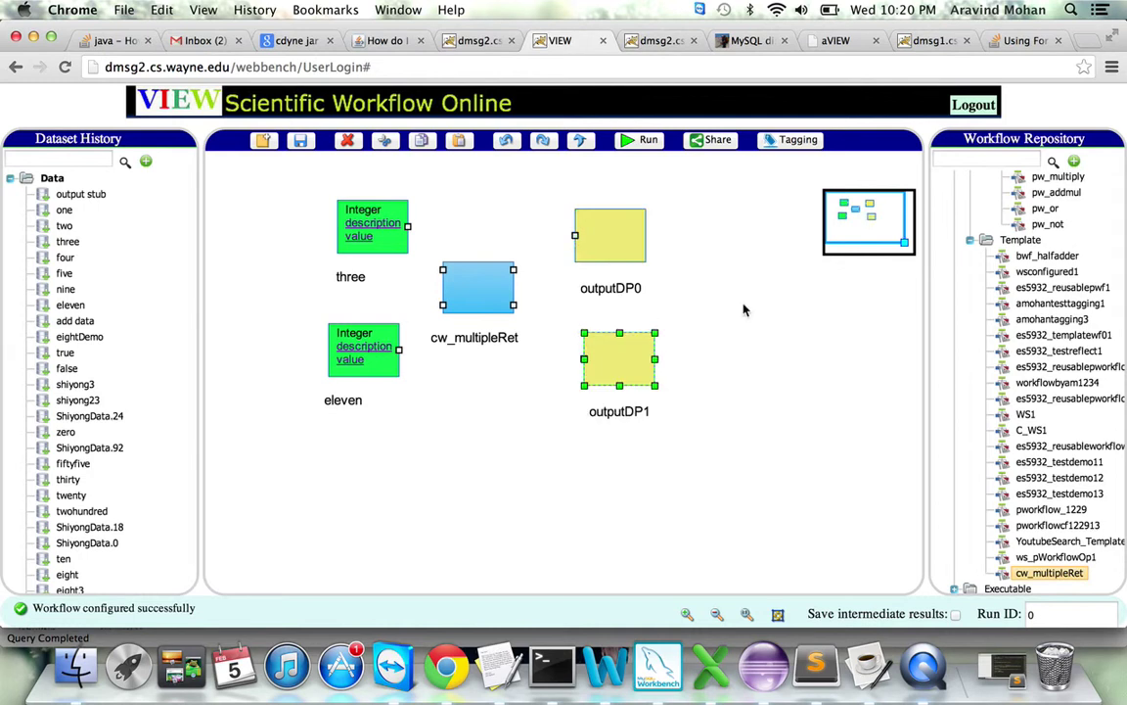
left_click(610, 288)
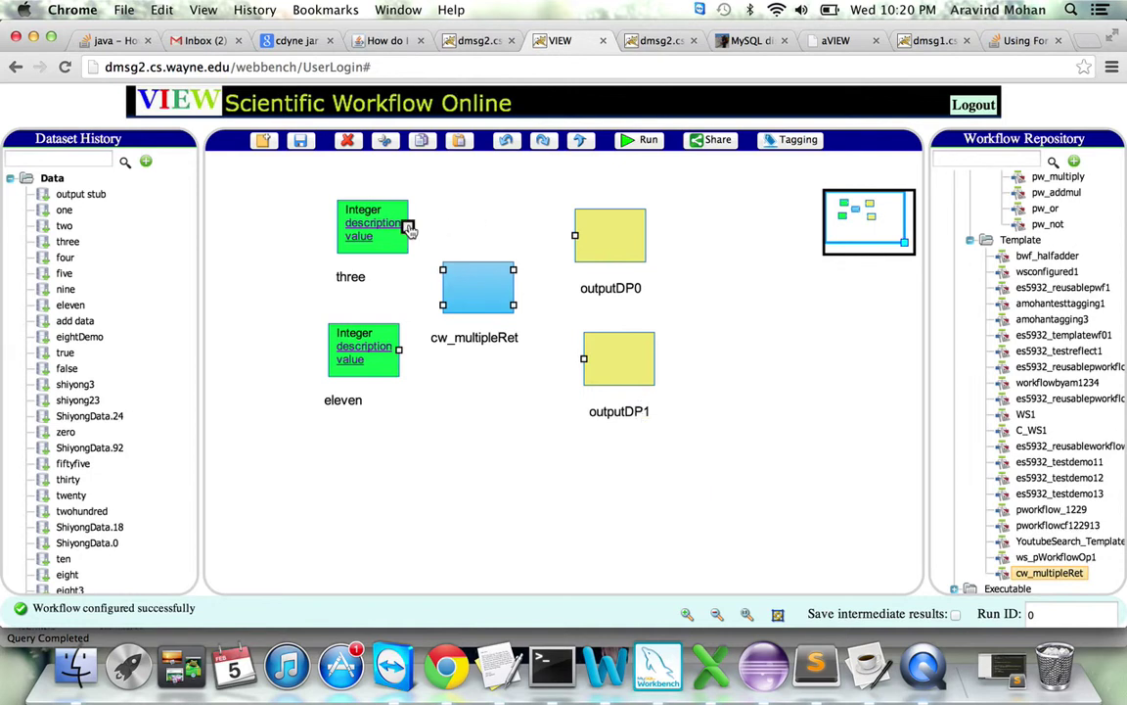
Step: Connect three and eleven to the first and second cw_multipleRet inputs, and its two outputs to outputDP0 and outputDP1
left_click_drag(408, 227, 442, 270)
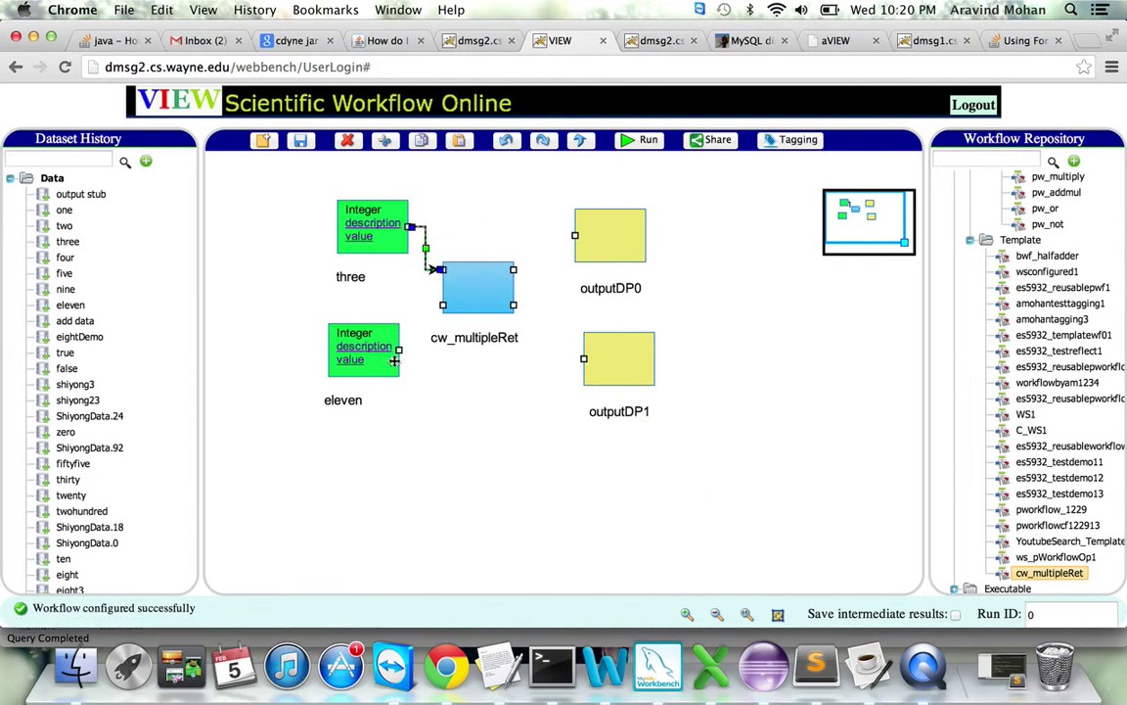
left_click_drag(400, 355, 444, 308)
left_click_drag(513, 269, 574, 237)
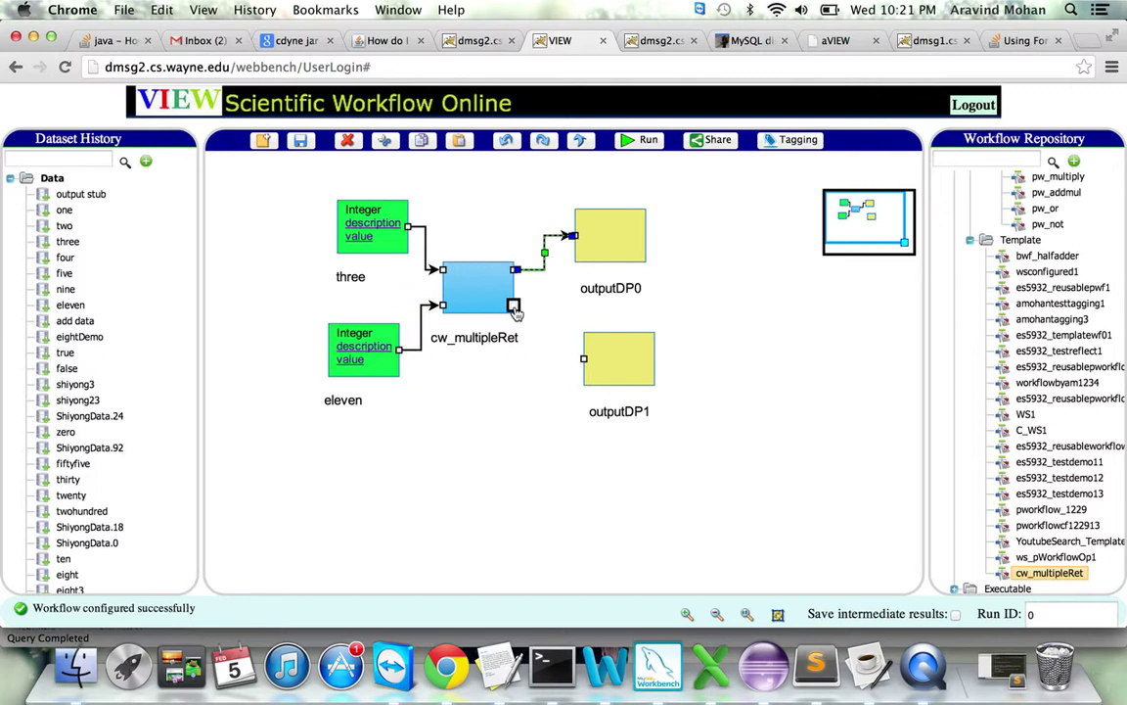
left_click_drag(512, 305, 583, 359)
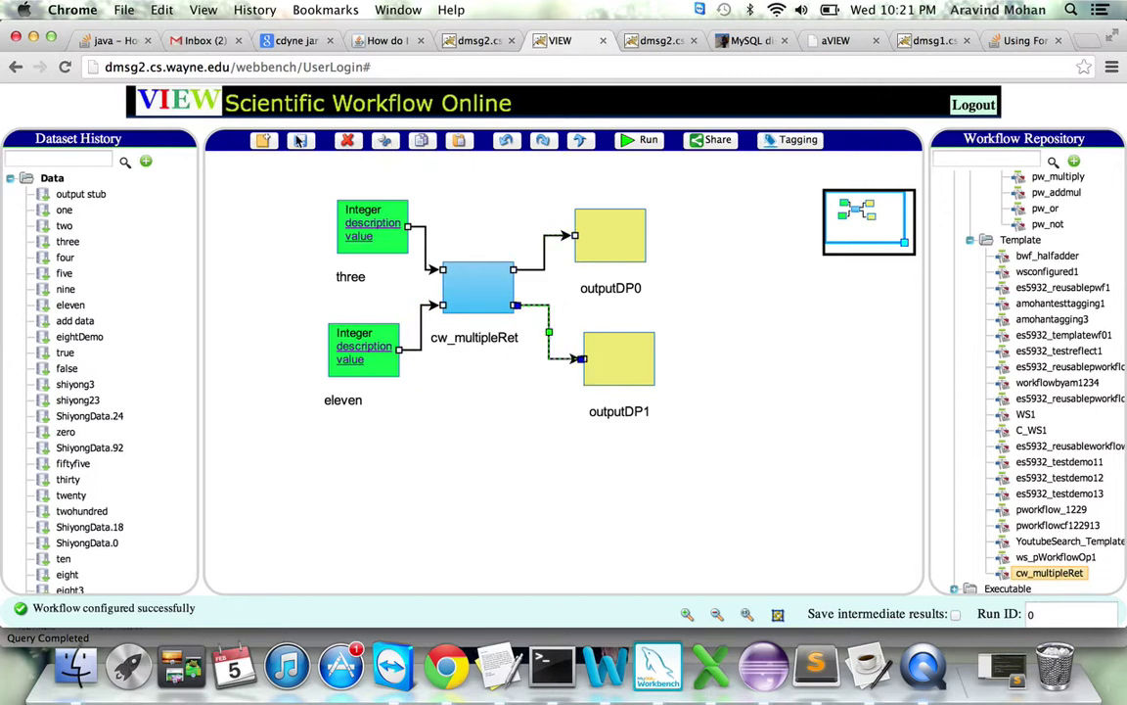
Step: Save the workflow as cw_multipleret_exe_v1 and run it
left_click(300, 140)
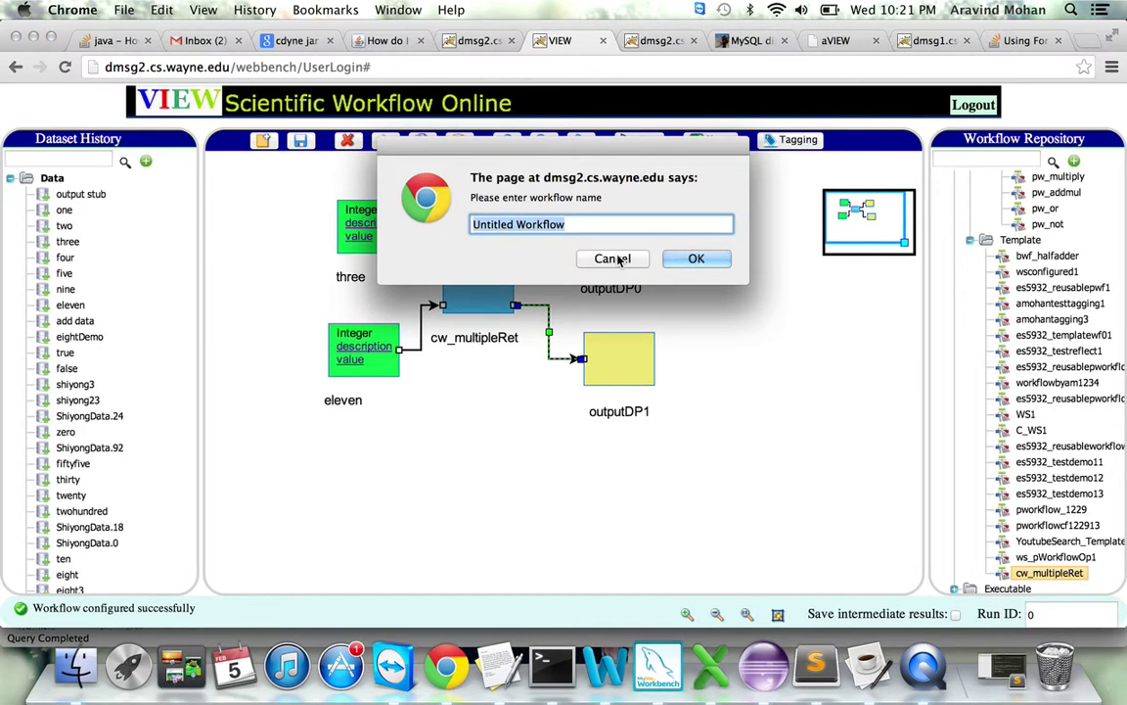
type("cw")
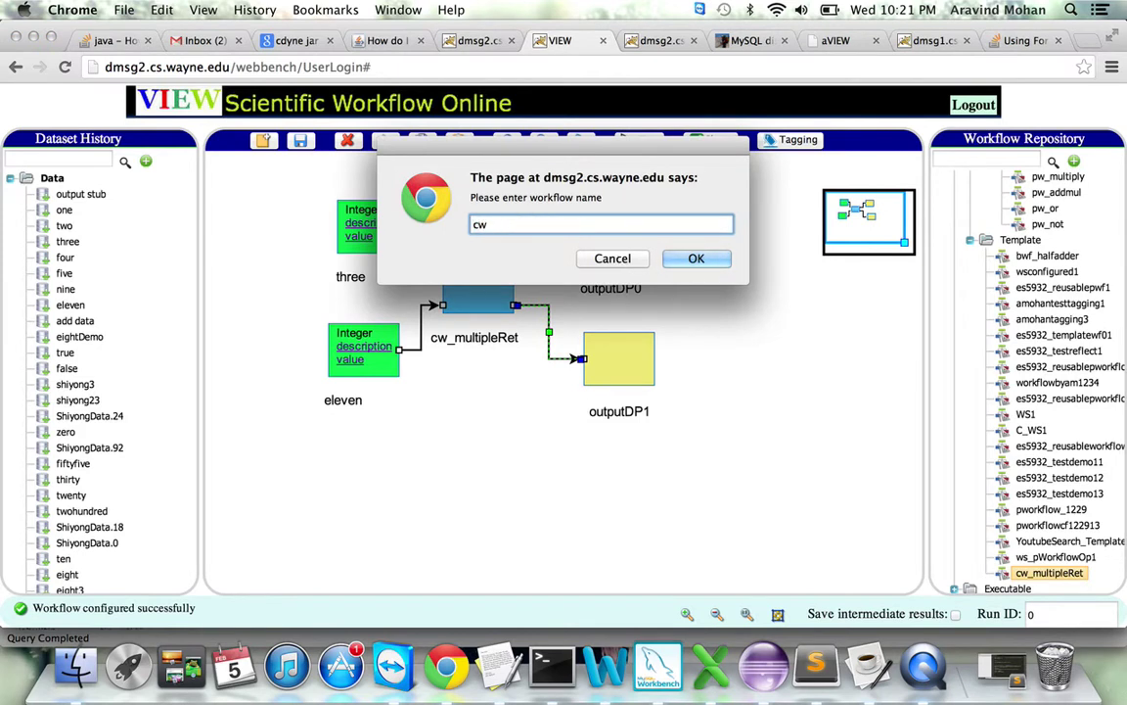
type("_multi")
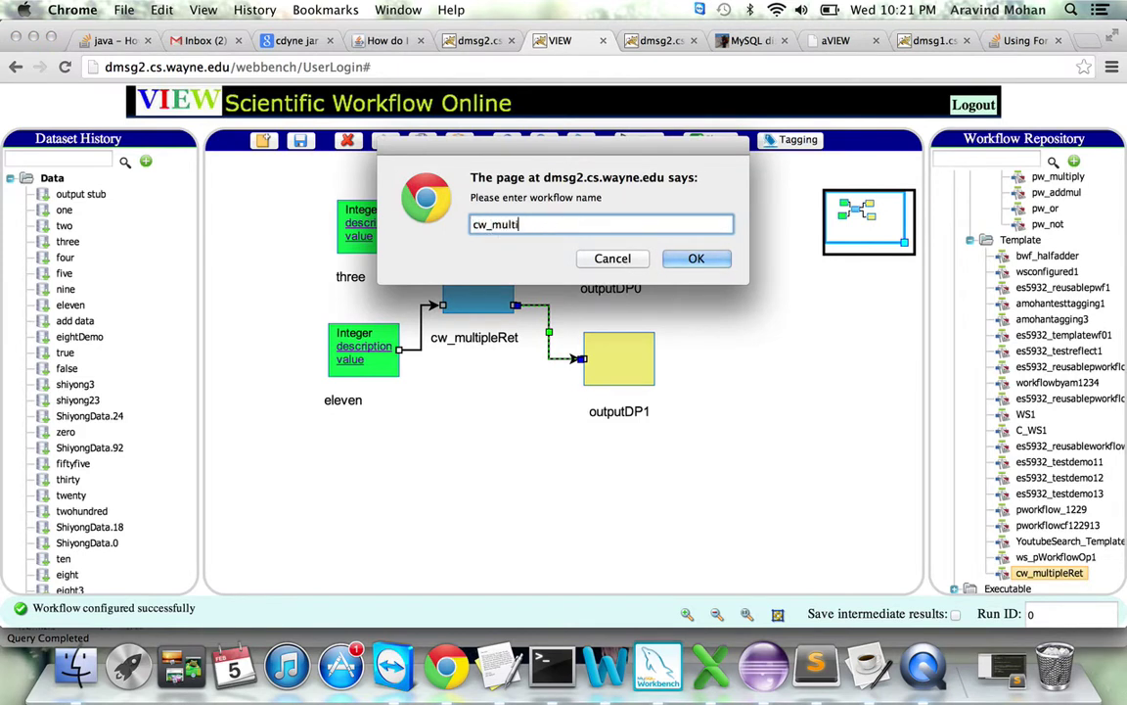
type("pleret")
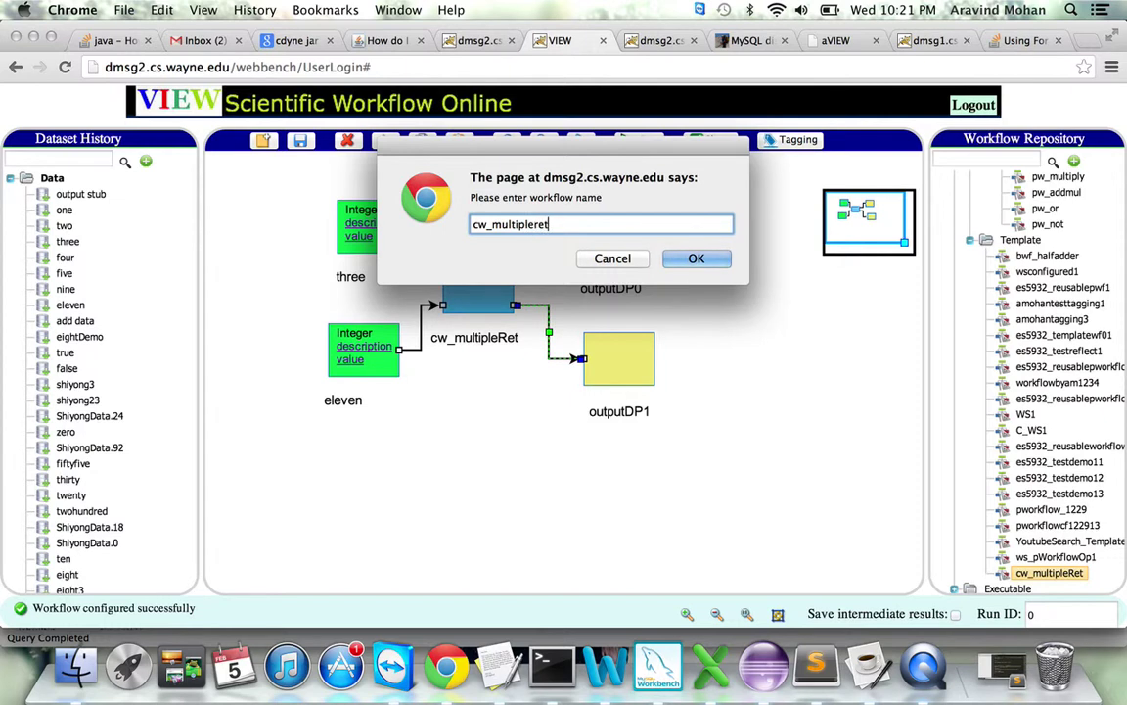
type("_exe")
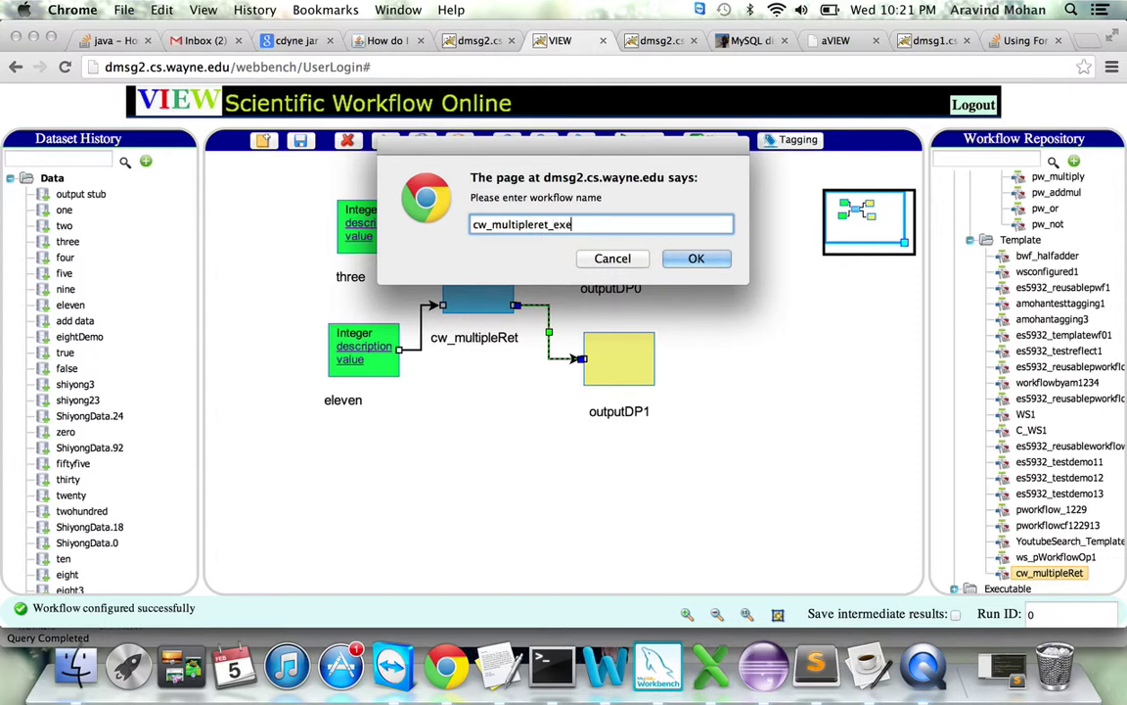
type("_v1")
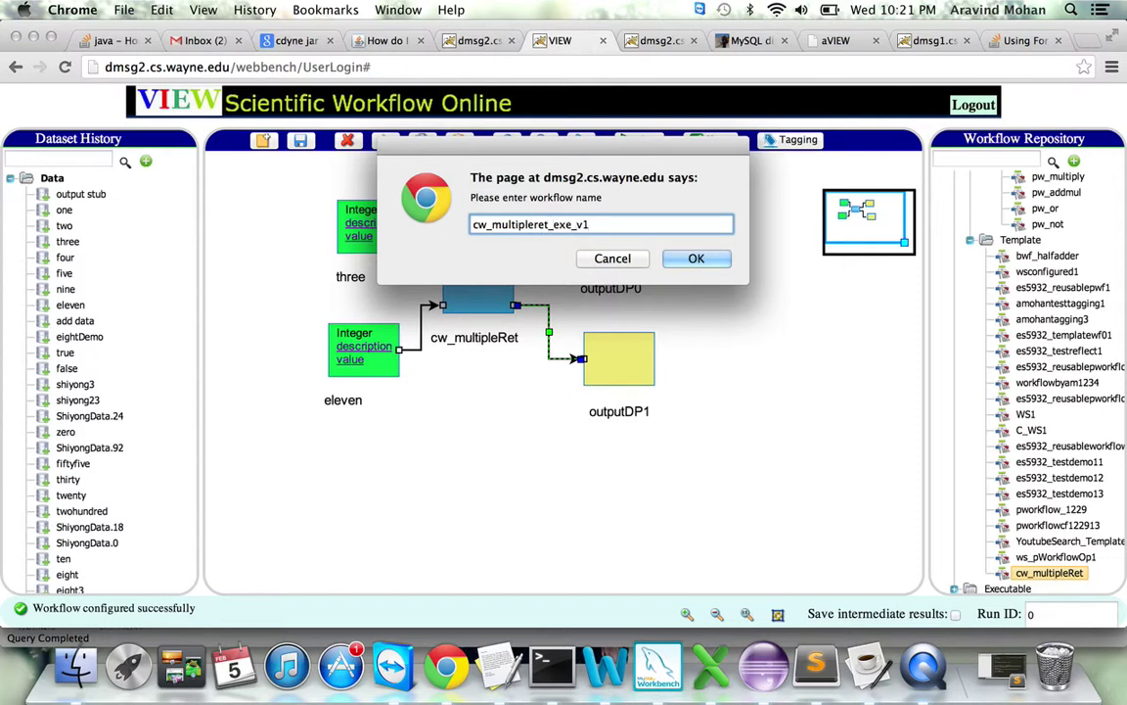
key("Return")
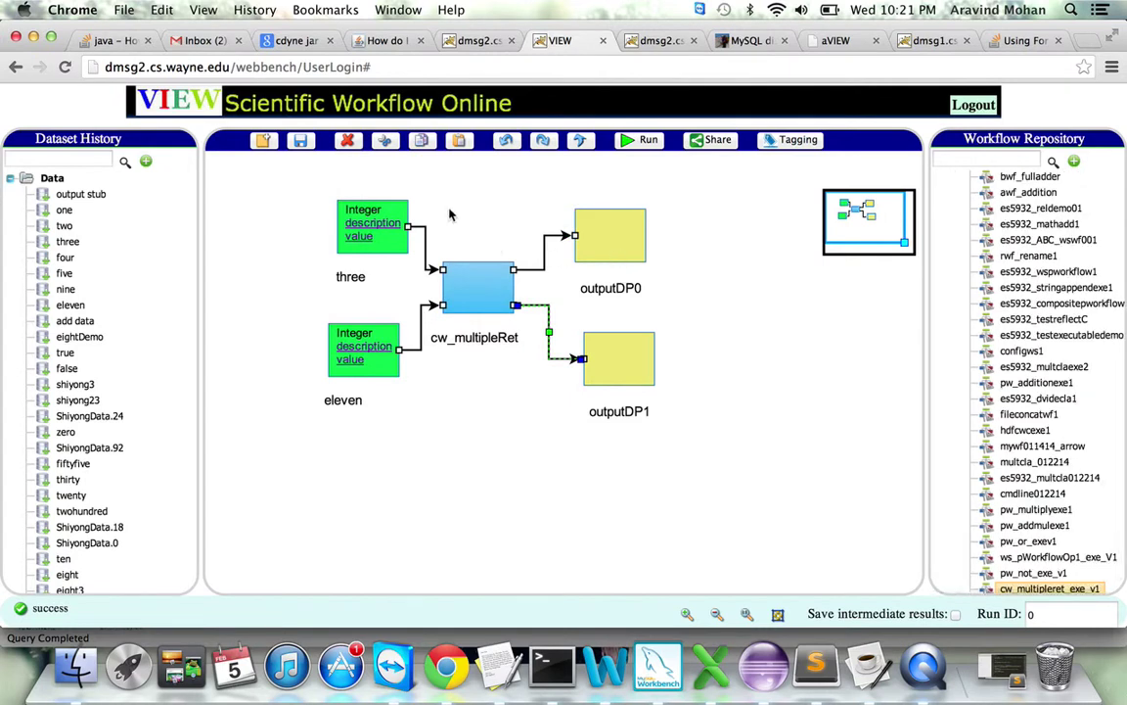
left_click(631, 143)
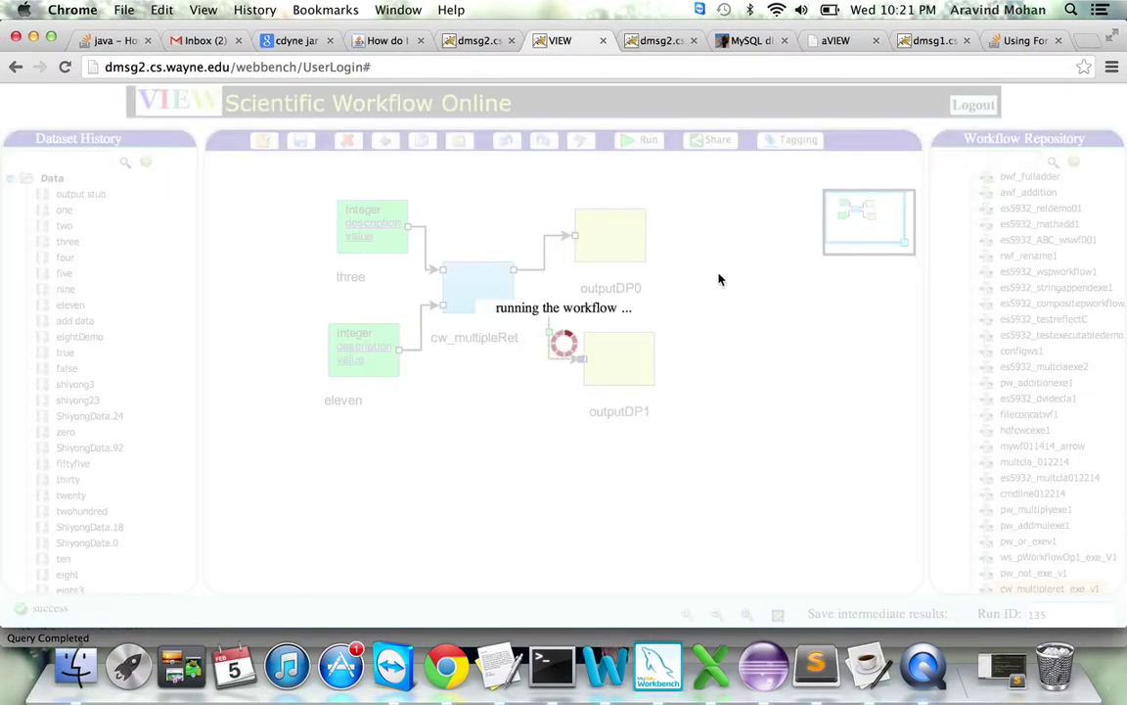